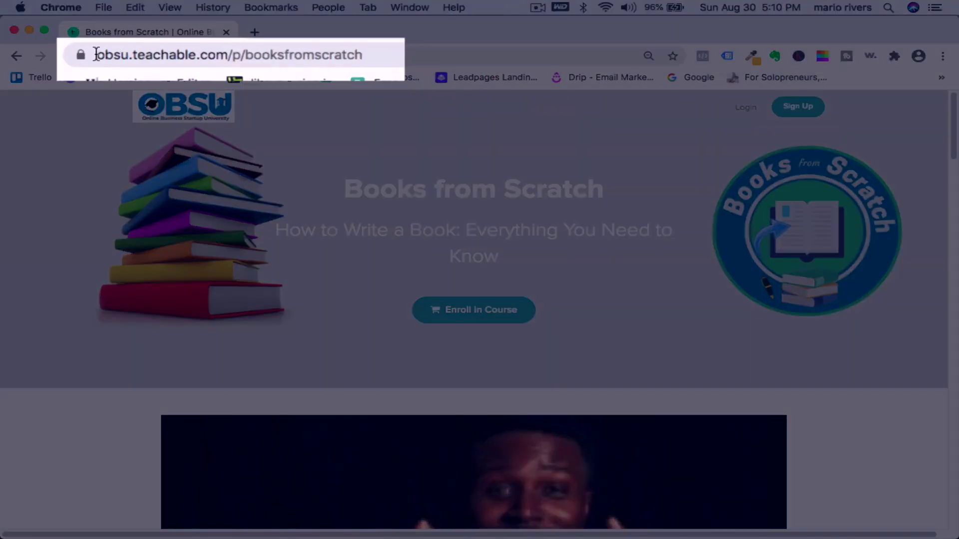
Select the course page URL and jump to the Books from Scratch pricing plans
left_click_drag(130, 55, 329, 55)
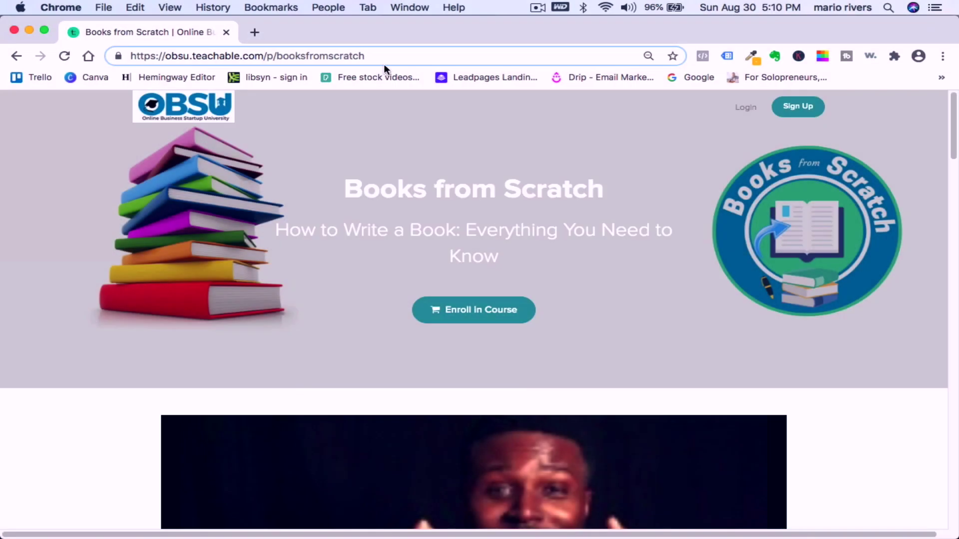
scroll(440, 212, "down", 3)
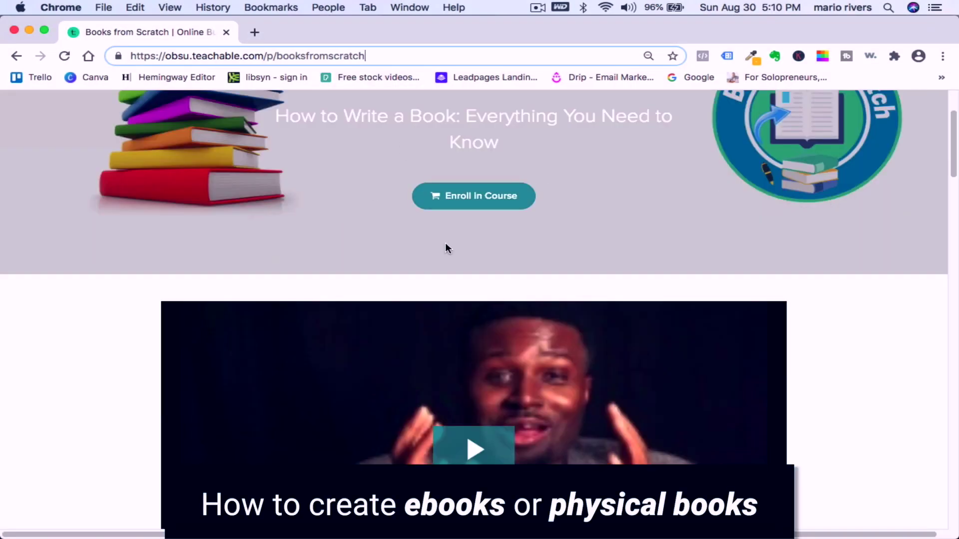
left_click(469, 205)
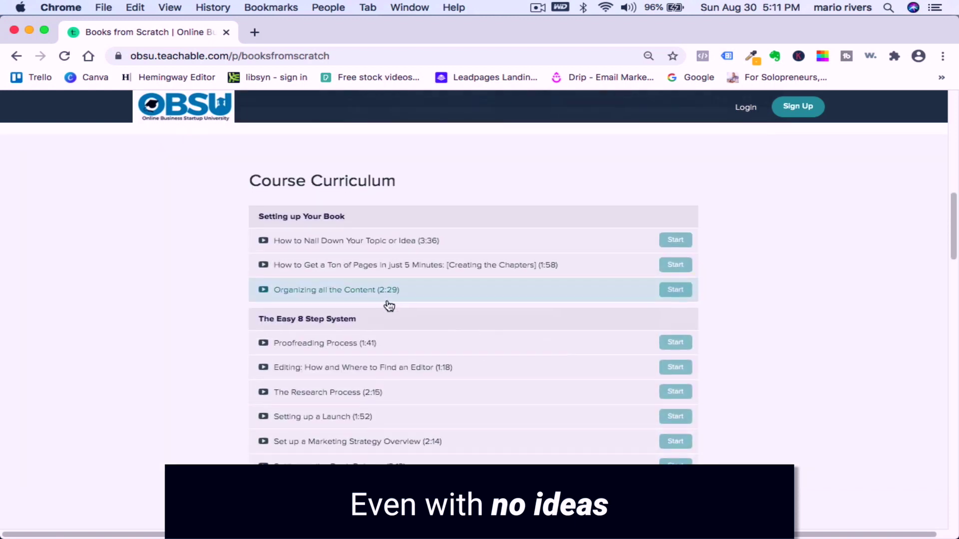
scroll(389, 306, "down", 5)
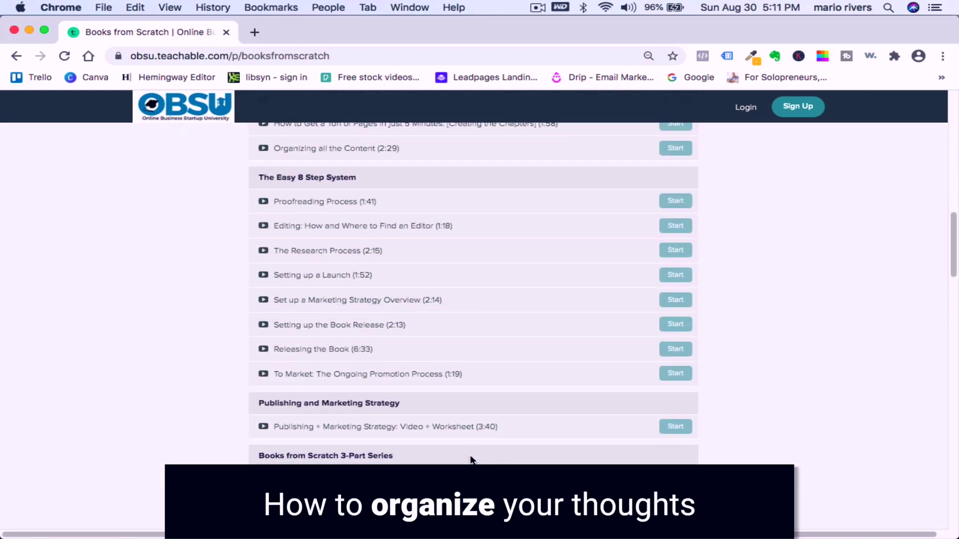
scroll(471, 460, "down", 3)
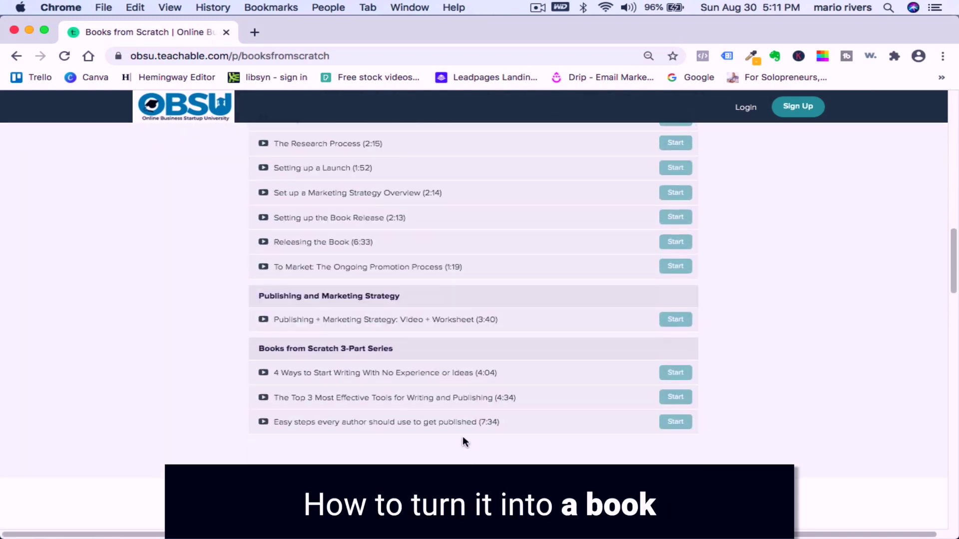
scroll(464, 439, "up", 6)
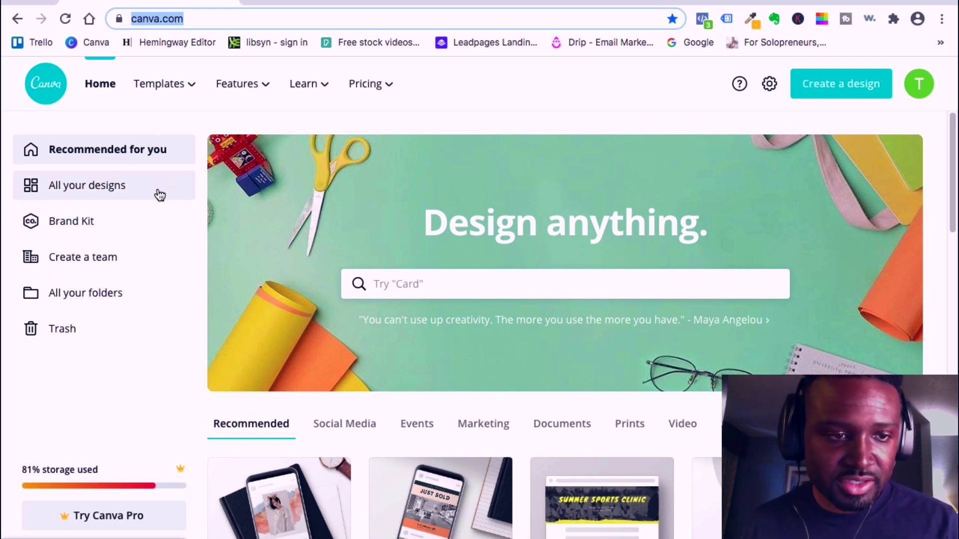
left_click(399, 284)
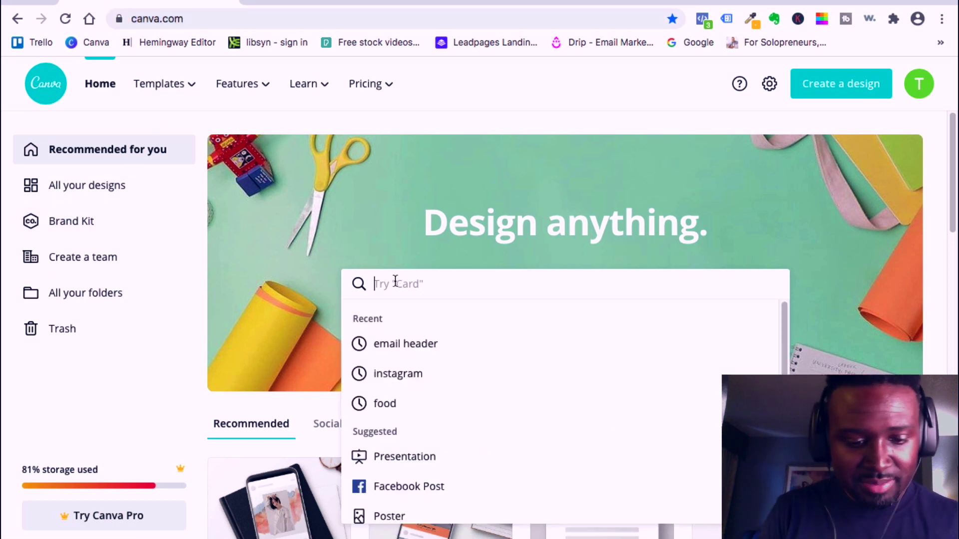
type("e")
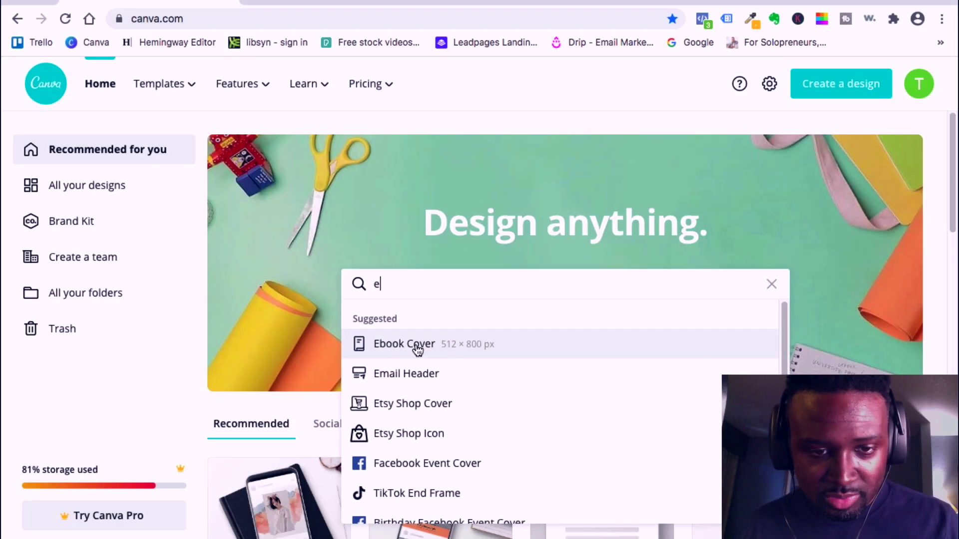
left_click(395, 344)
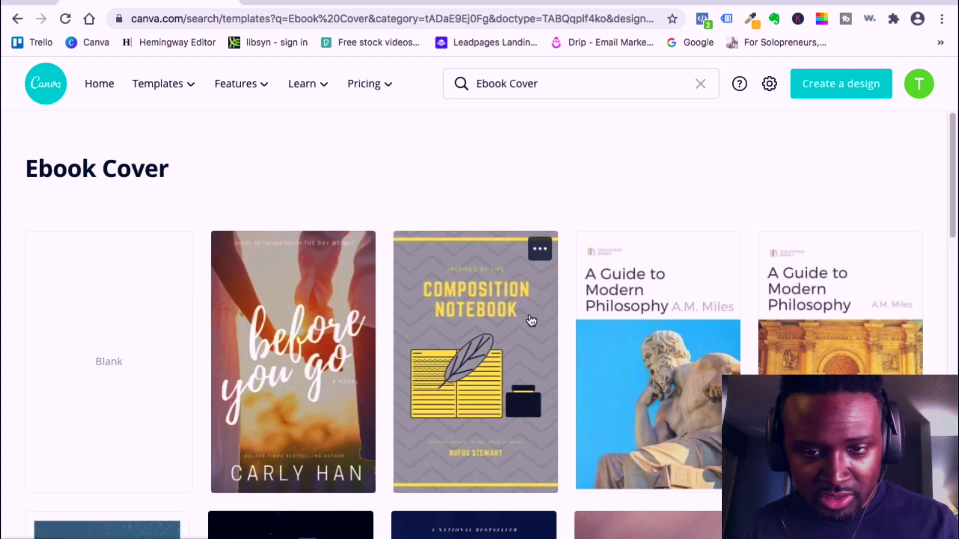
scroll(376, 337, "down", 5)
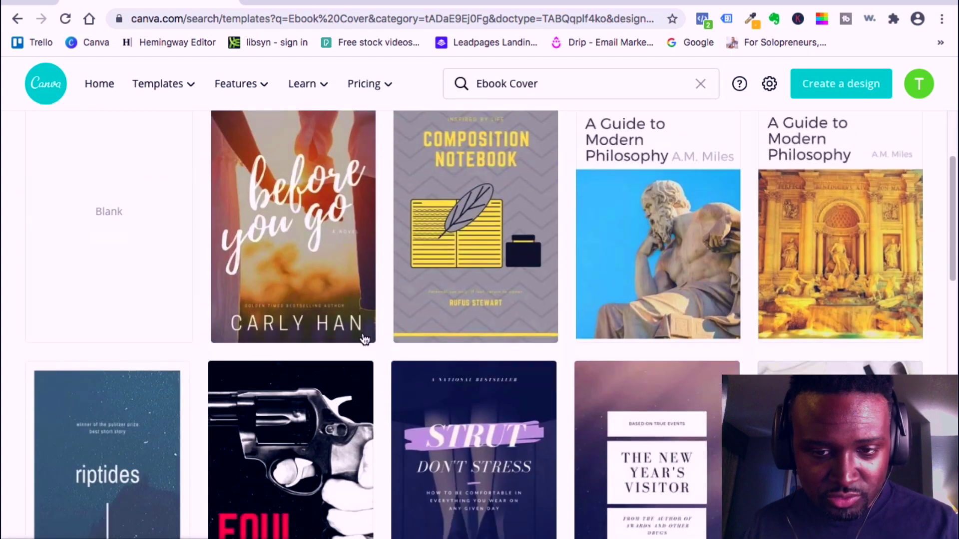
scroll(363, 338, "down", 7)
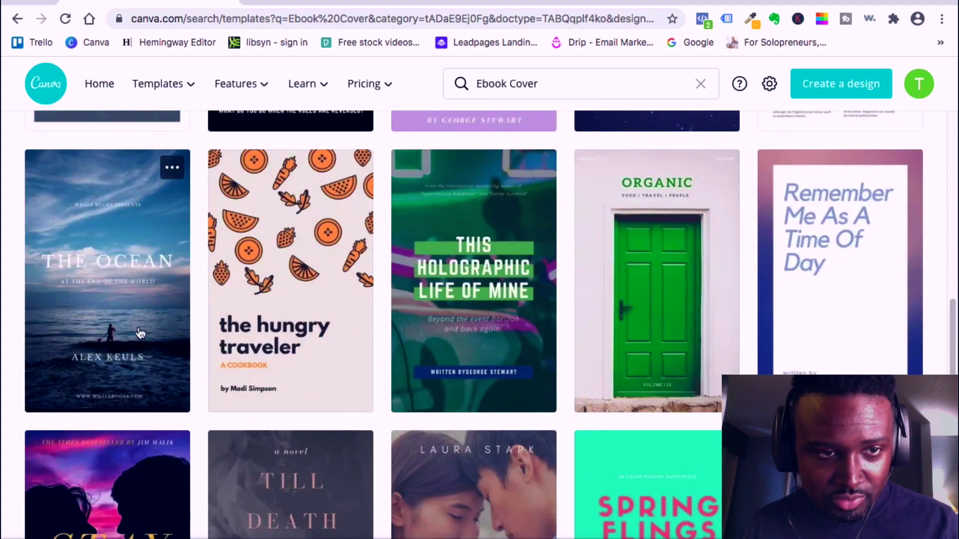
left_click(356, 168)
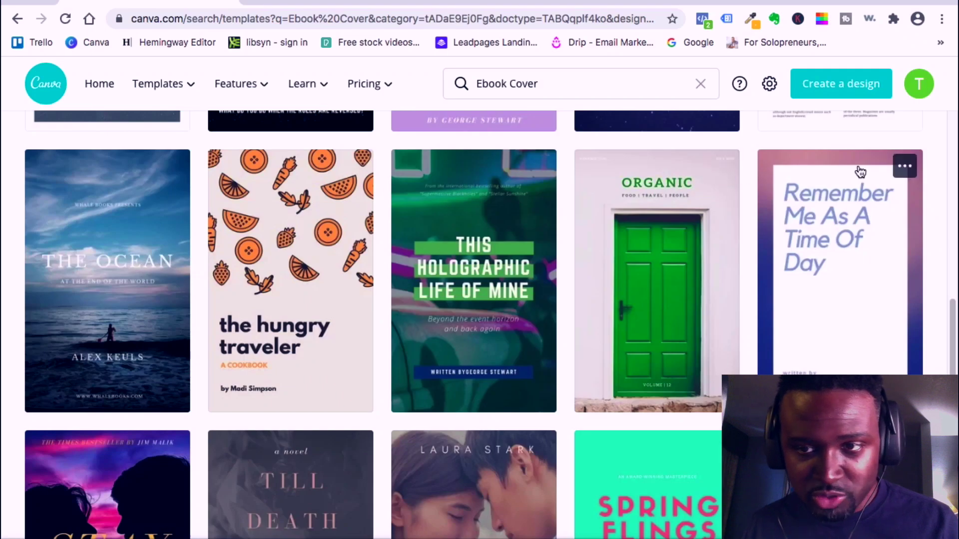
scroll(867, 238, "down", 3)
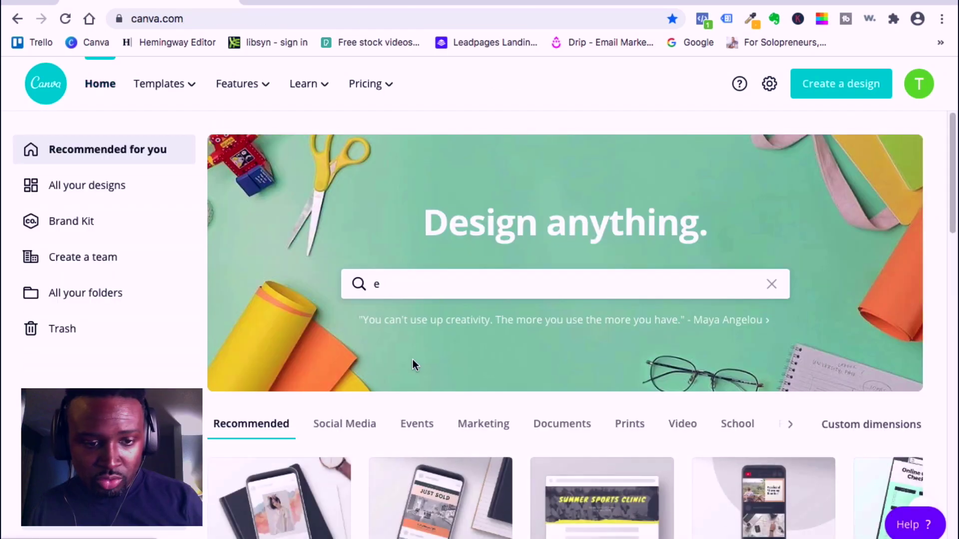
Page through the design category carousel to see more categories
scroll(254, 428, "down", 3)
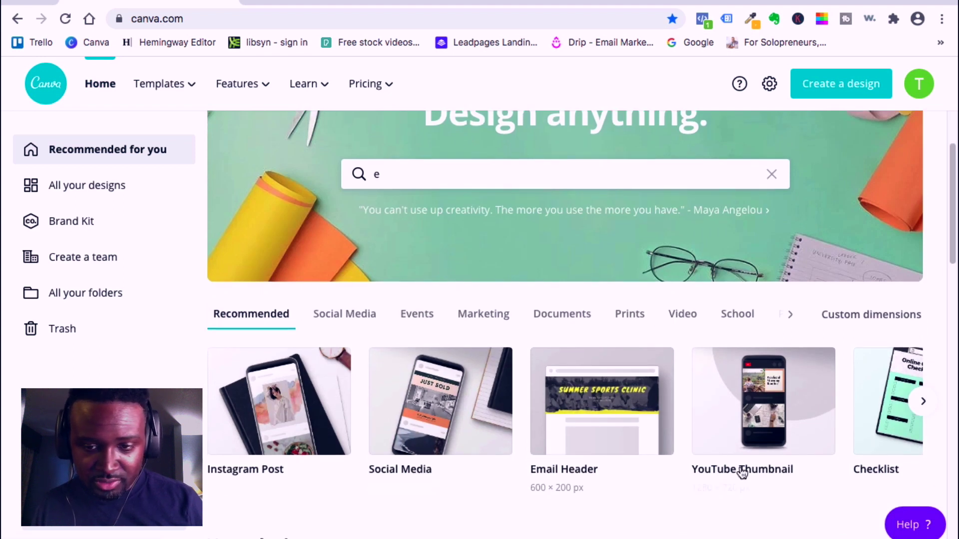
left_click(927, 404)
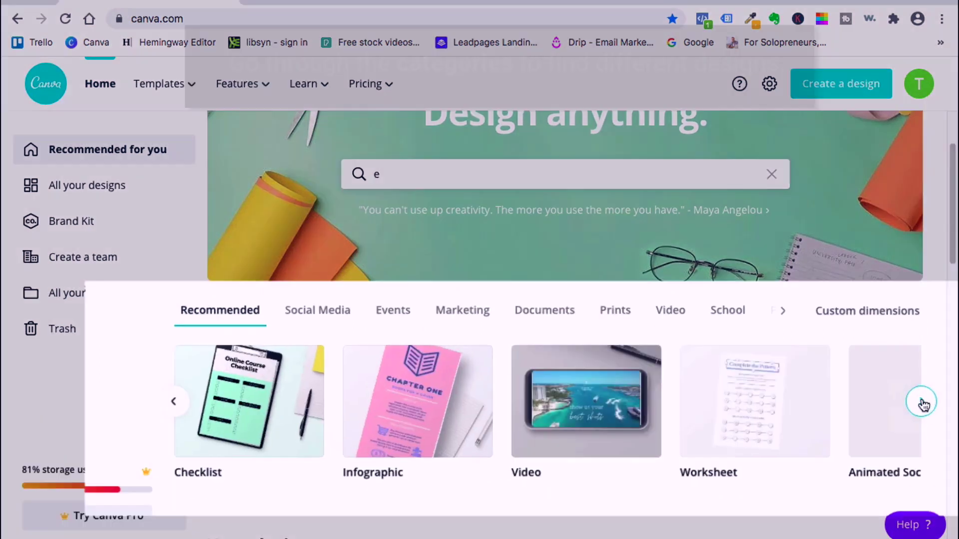
left_click(927, 403)
left_click(923, 403)
left_click(923, 403)
left_click(923, 403)
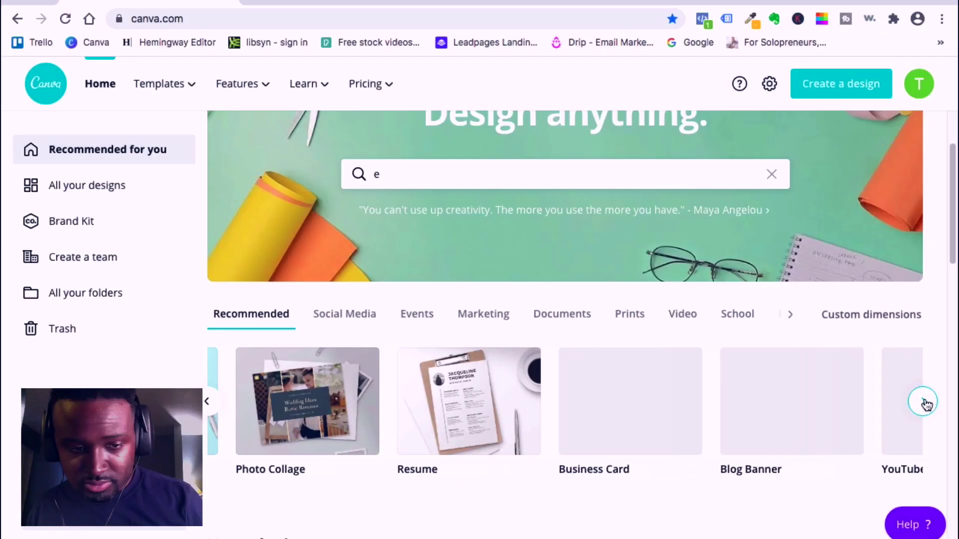
left_click(924, 403)
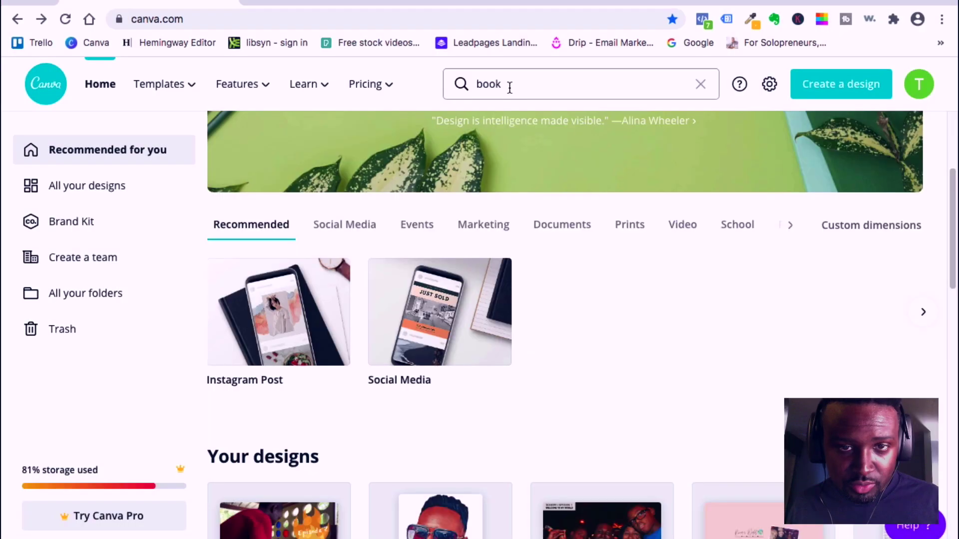
Search Canva for 'book' and open the Book Cover templates
left_click(509, 87)
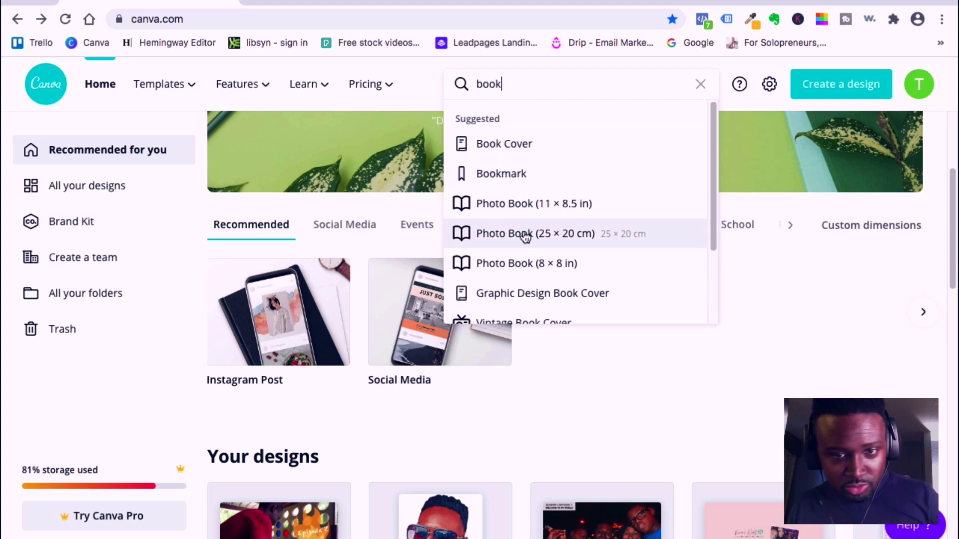
scroll(529, 273, "down", 1)
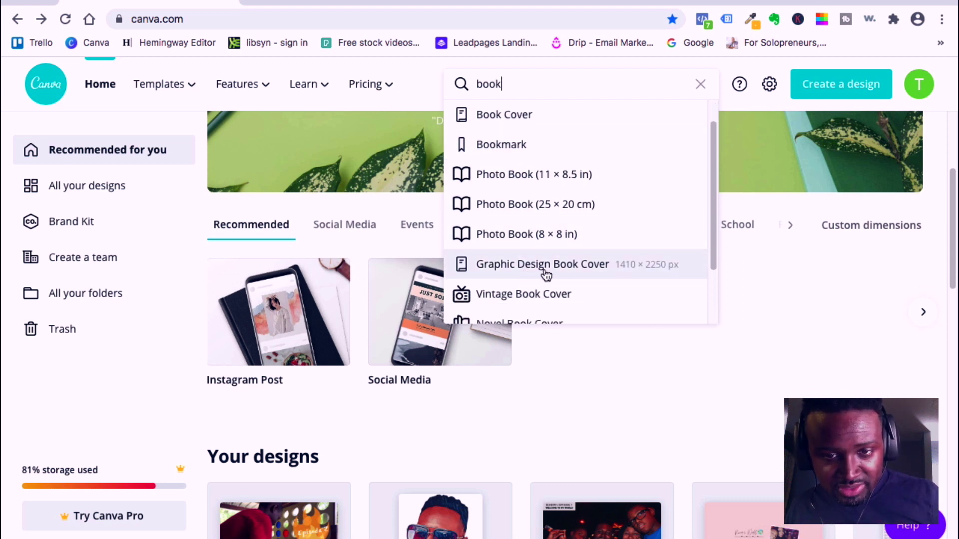
scroll(549, 304, "down", 1)
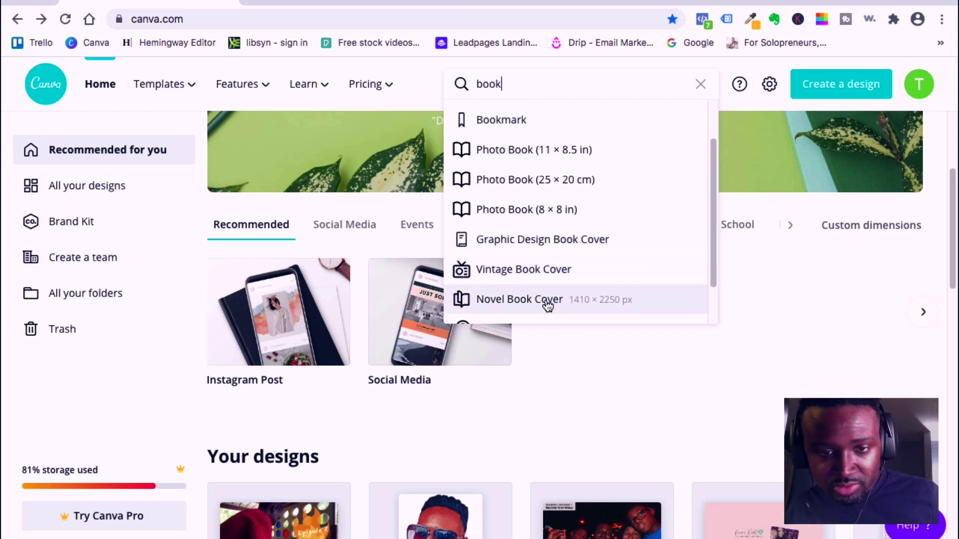
scroll(527, 307, "down", 2)
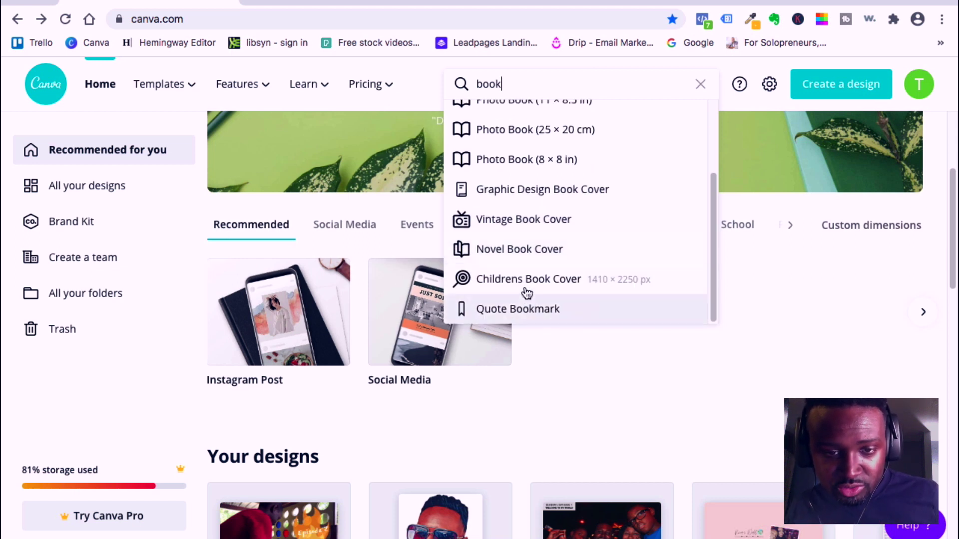
left_click(552, 256)
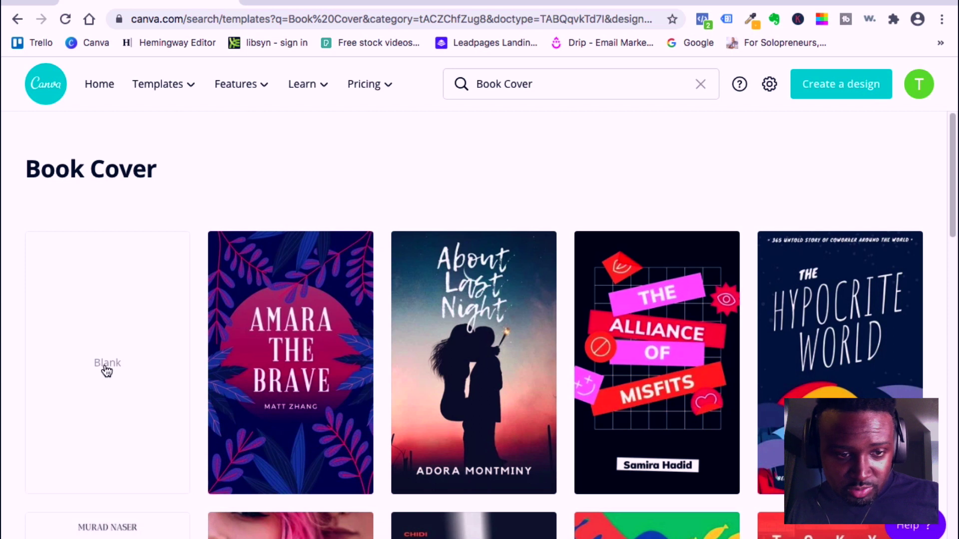
Switch the search to Graphic Design Book Cover and browse its template results
scroll(310, 332, "down", 8)
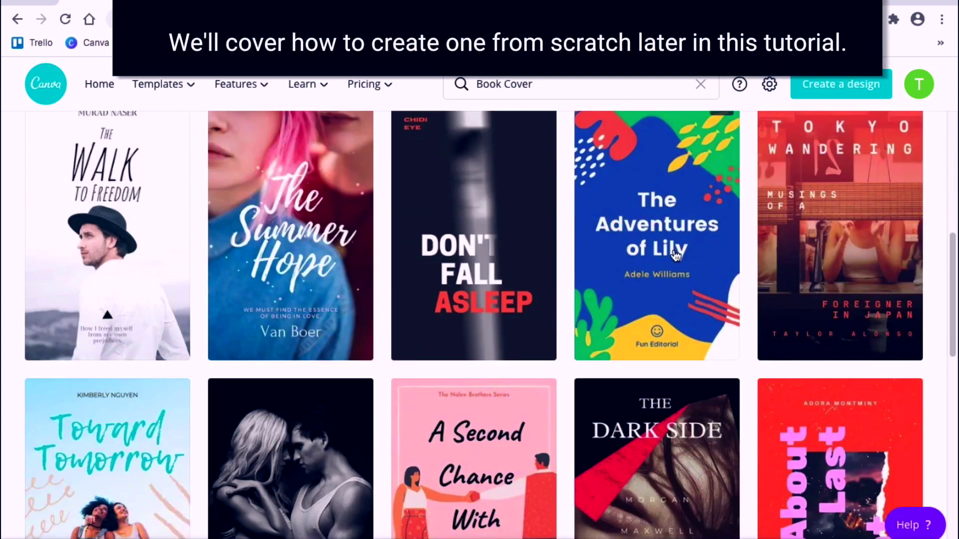
scroll(629, 379, "down", 1)
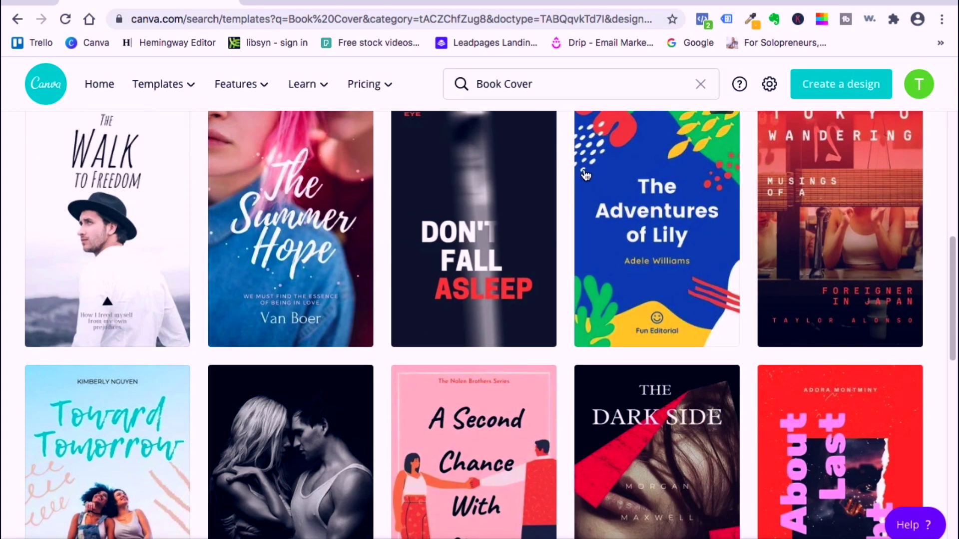
left_click(543, 85)
left_click(509, 173)
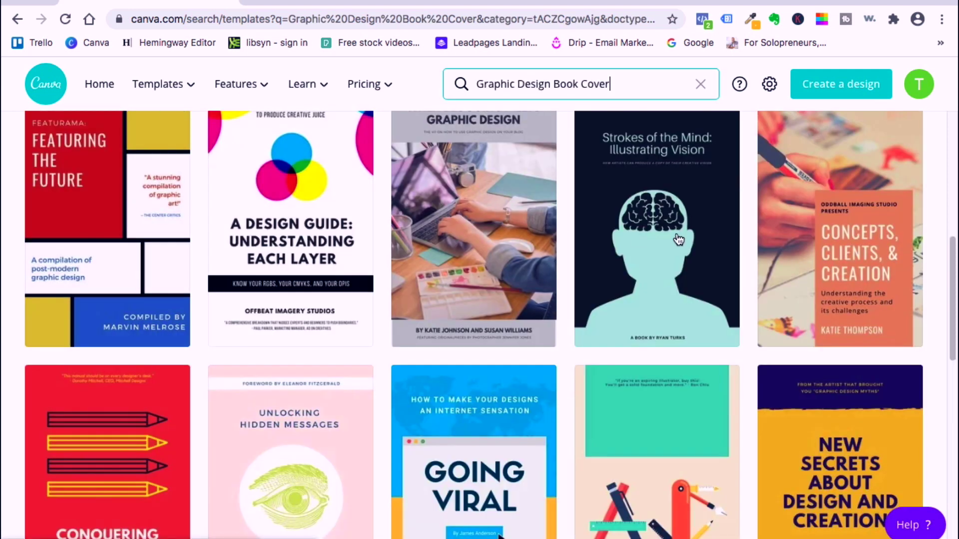
scroll(541, 269, "down", 4)
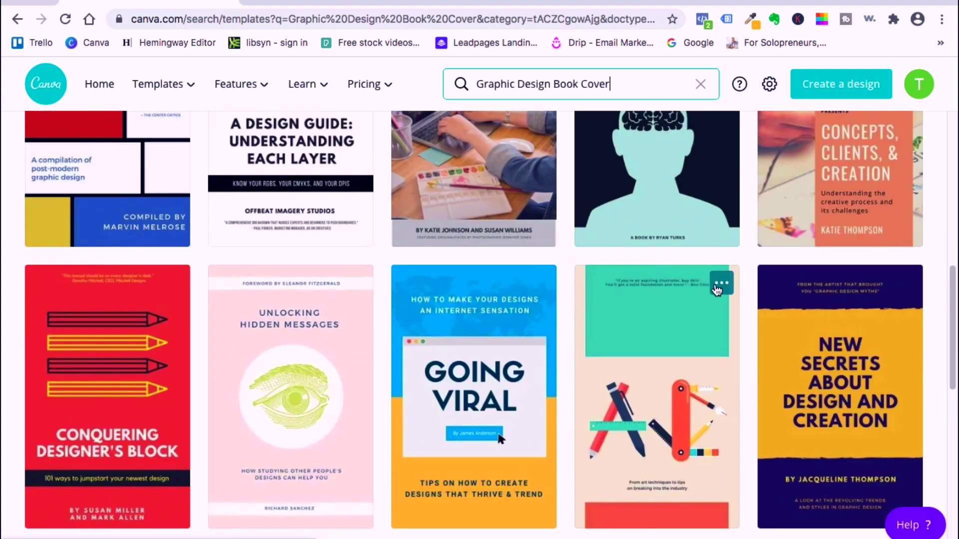
scroll(844, 299, "down", 10)
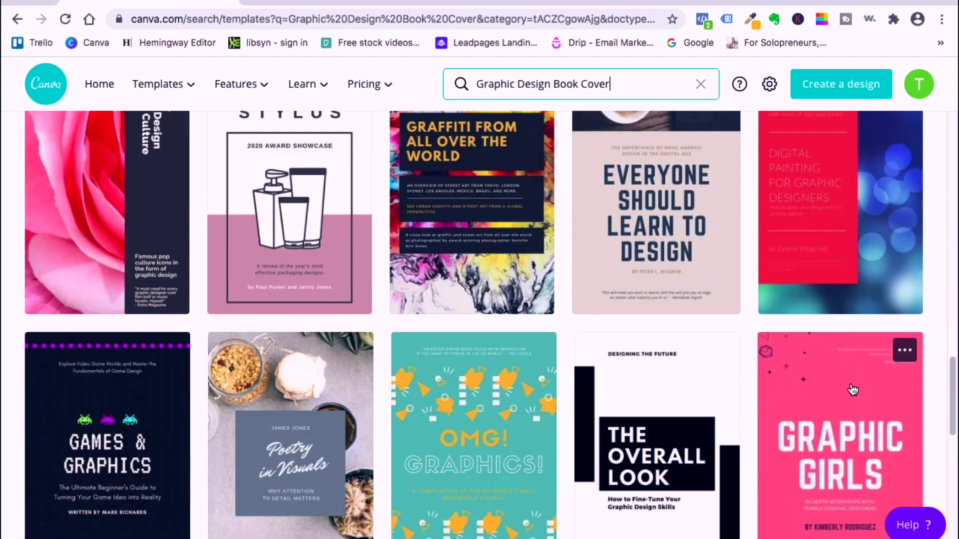
scroll(198, 392, "down", 7)
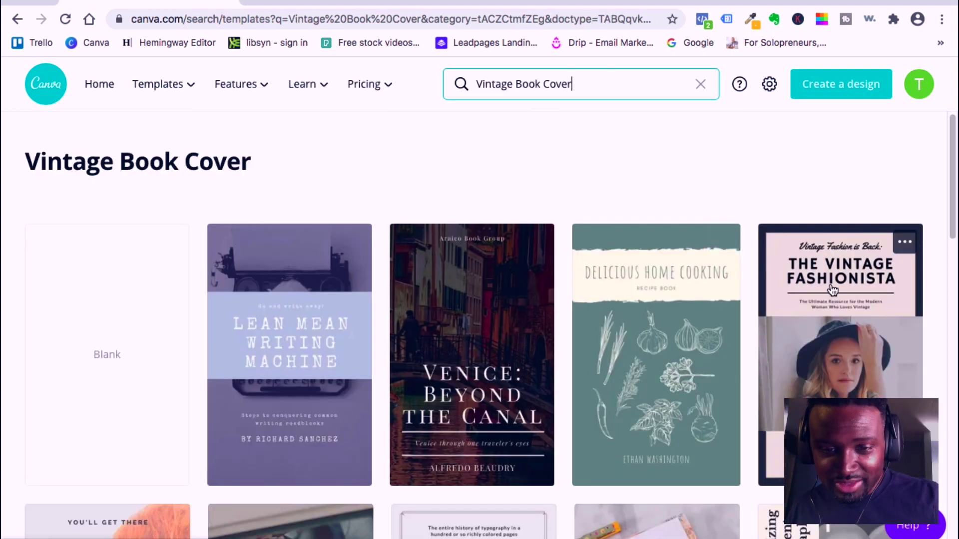
scroll(833, 290, "down", 4)
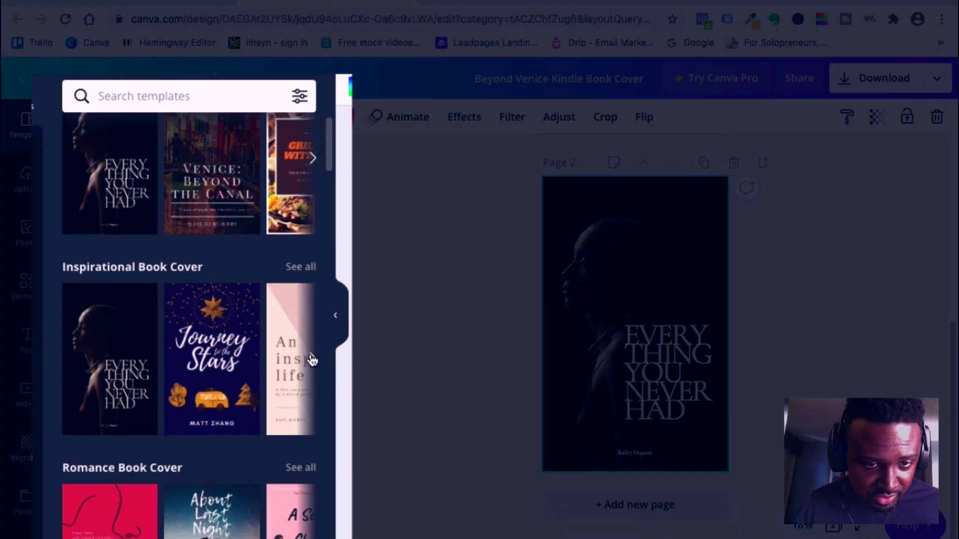
Browse the book cover carousels and apply the Runway Geek Fashion Book Cover template to page 2
left_click(303, 368)
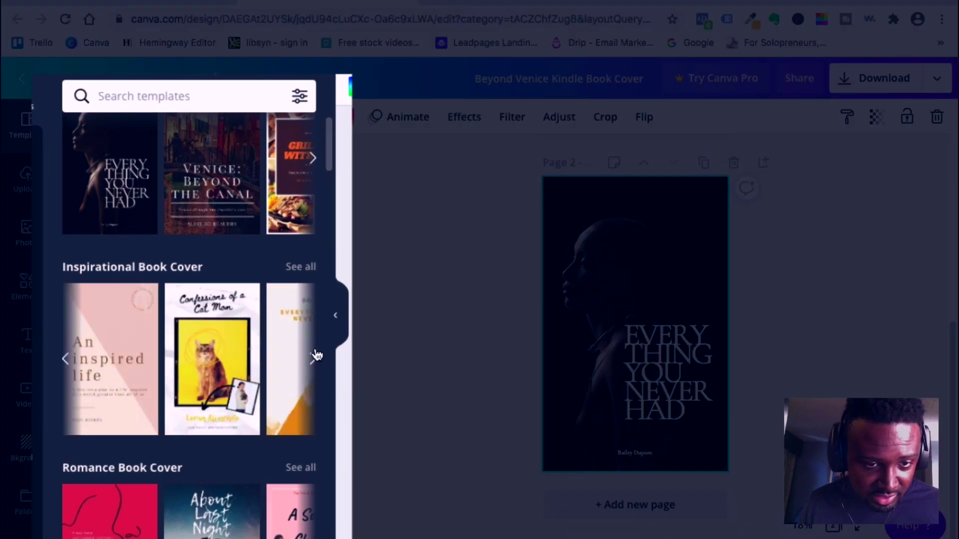
left_click(313, 358)
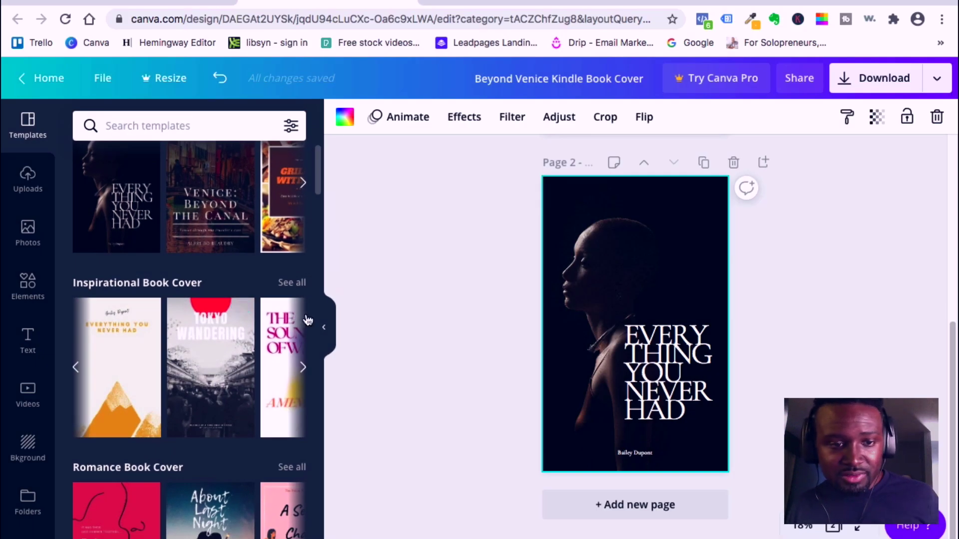
left_click(302, 370)
scroll(210, 320, "down", 5)
scroll(236, 300, "right", 2)
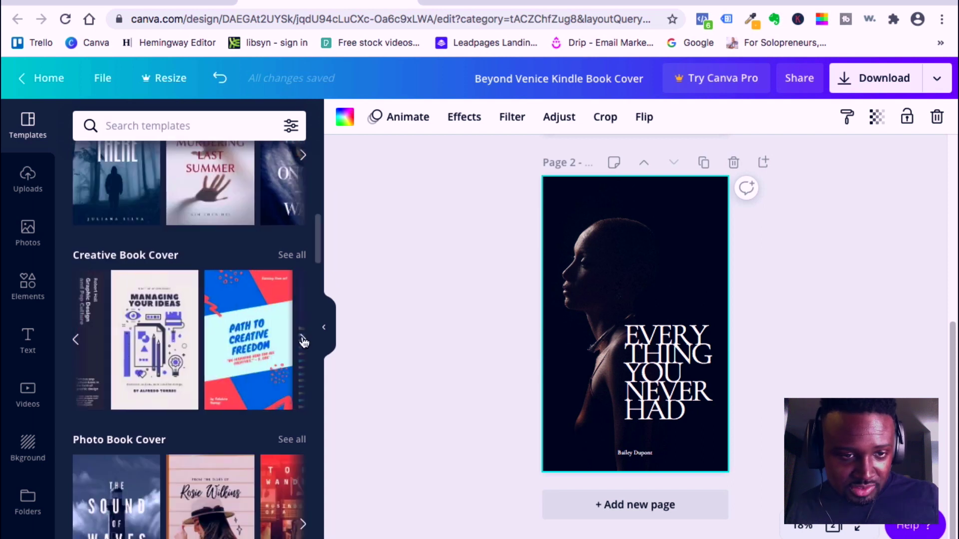
scroll(267, 311, "down", 3)
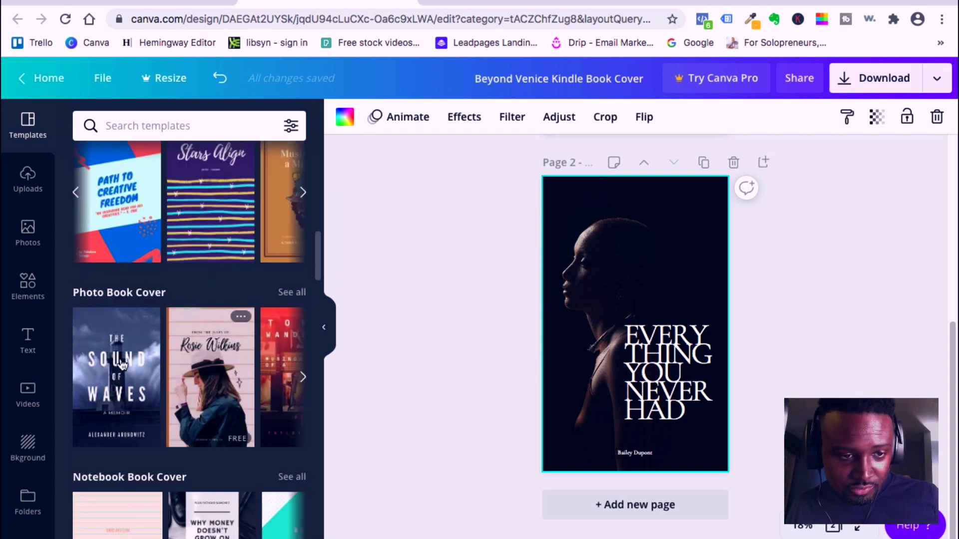
scroll(127, 364, "down", 1)
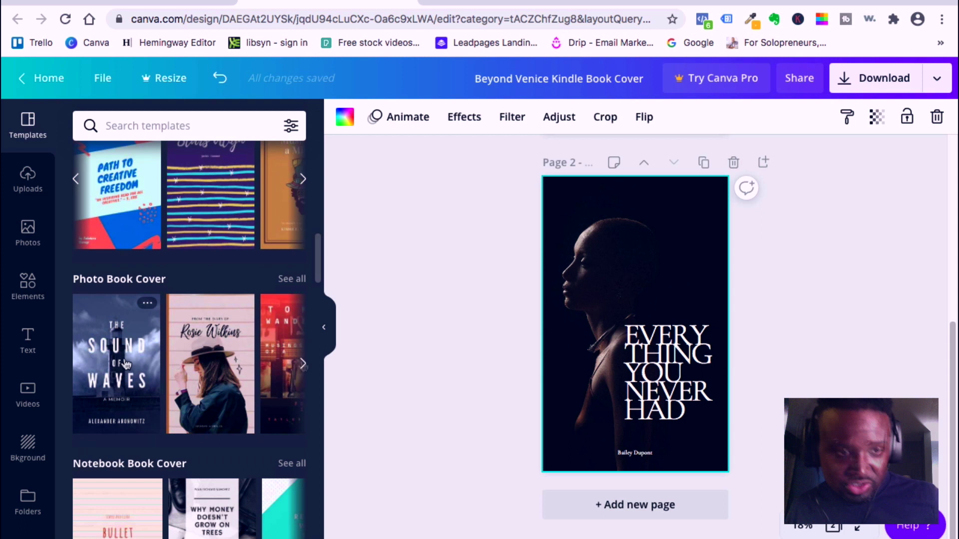
left_click(303, 366)
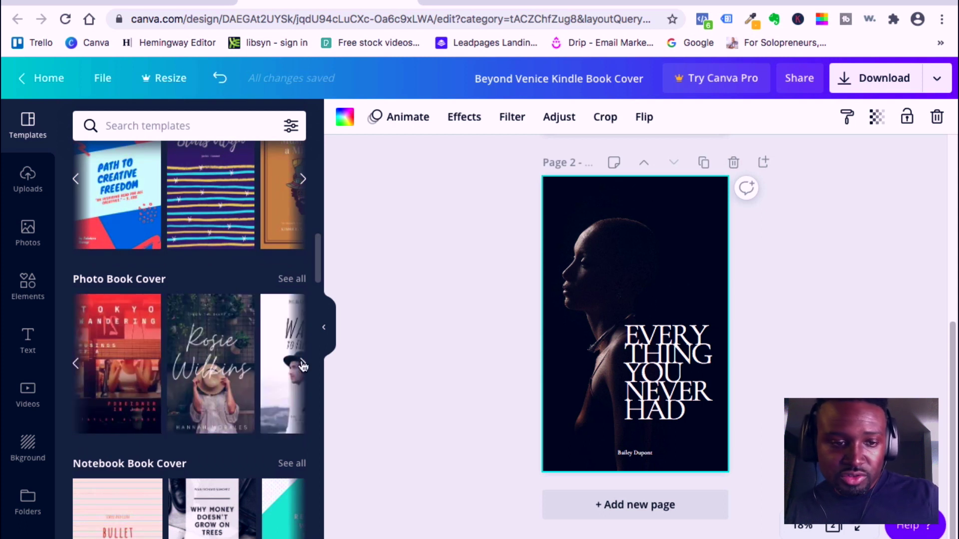
scroll(122, 352, "down", 8)
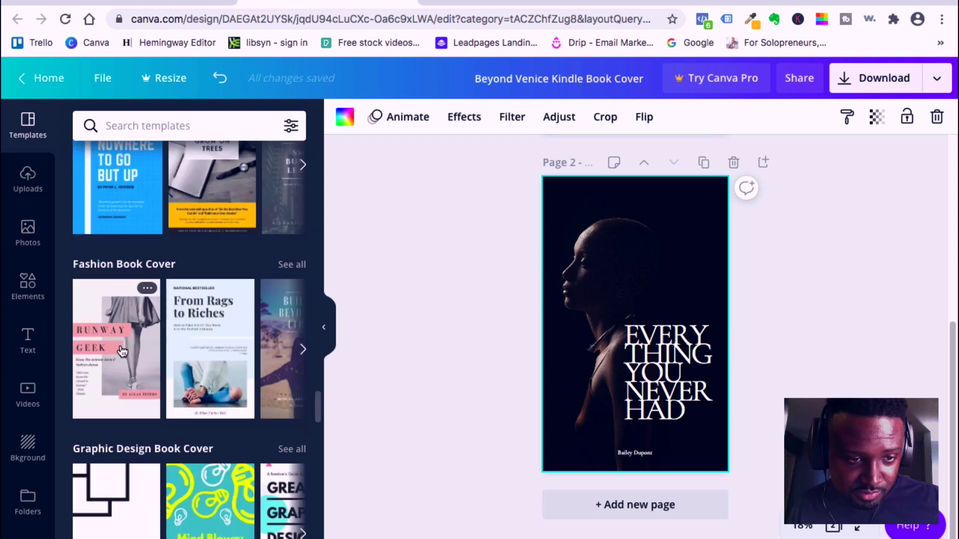
left_click(135, 372)
Replace the runway photo with the uploaded black-and-white stacked-hands photo
scroll(587, 384, "up", 5)
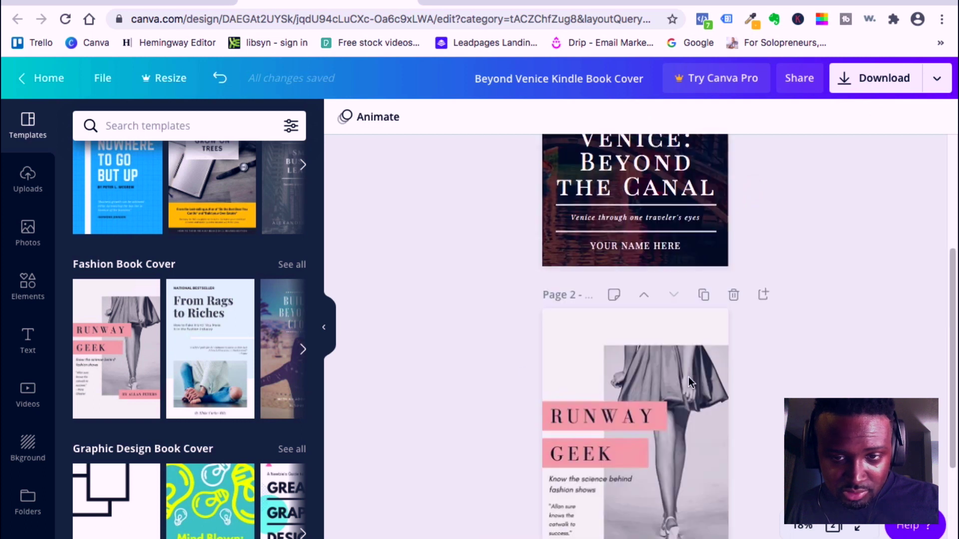
scroll(618, 359, "down", 5)
left_click(617, 360)
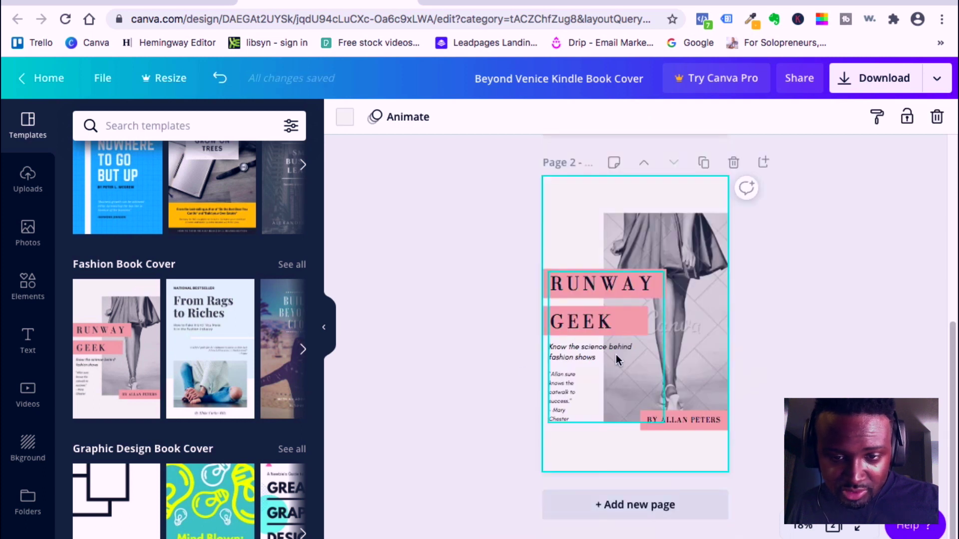
left_click(569, 384)
left_click(621, 210)
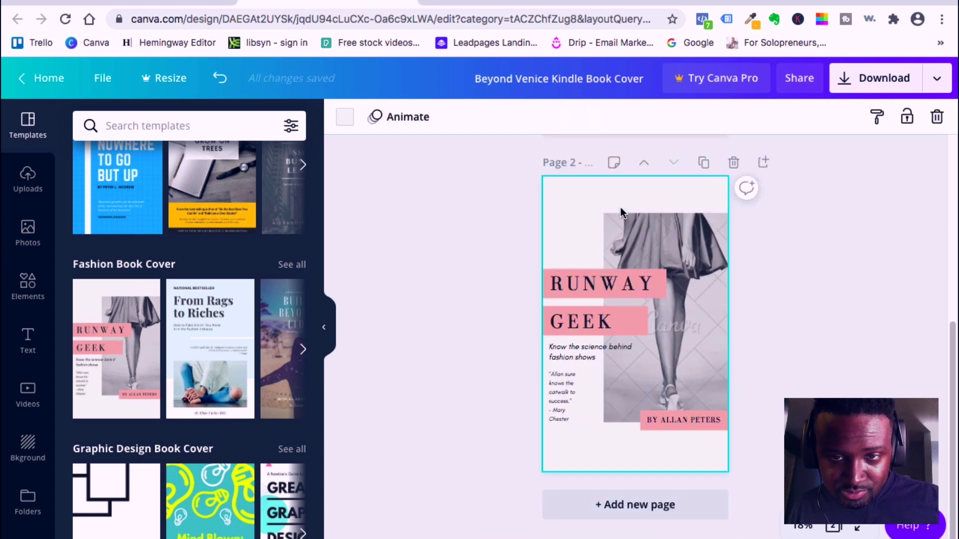
left_click(688, 266)
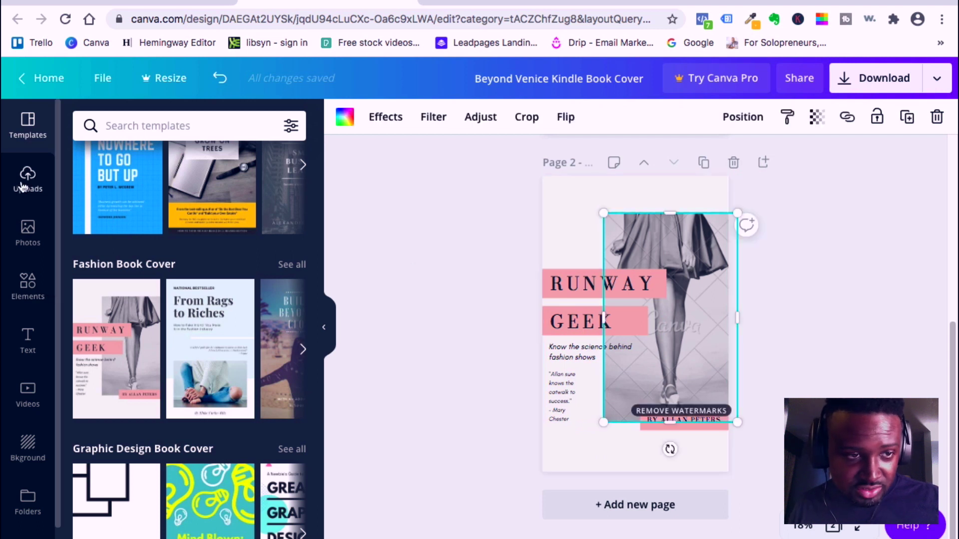
left_click(28, 231)
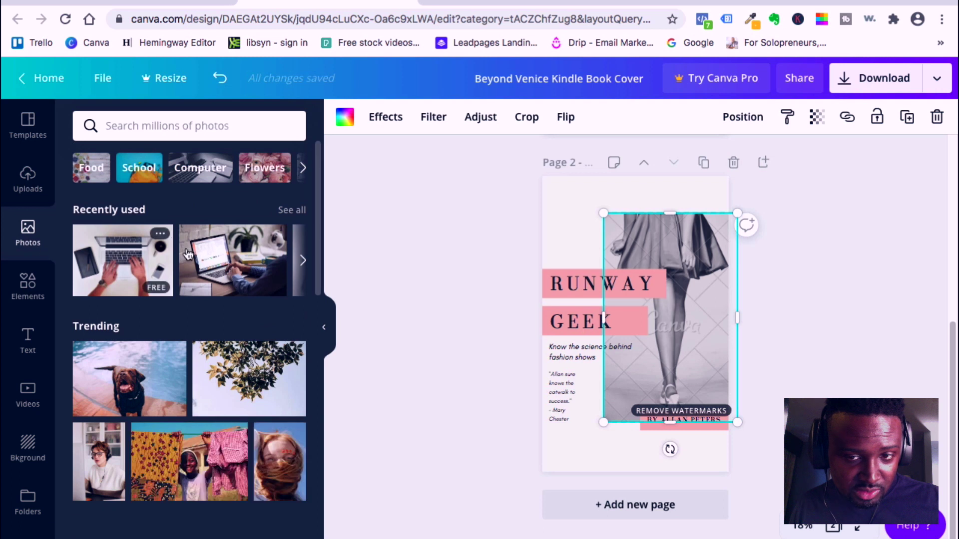
left_click(131, 127)
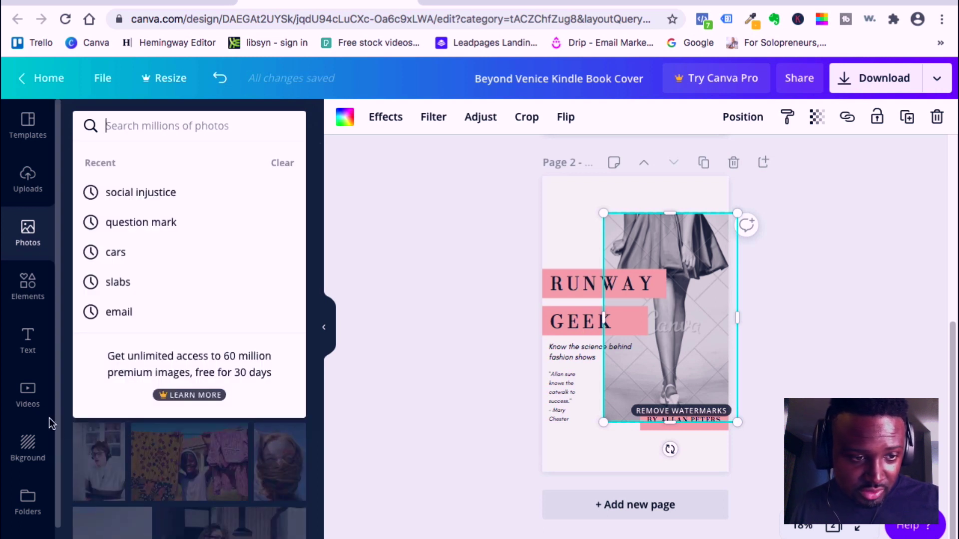
left_click(28, 180)
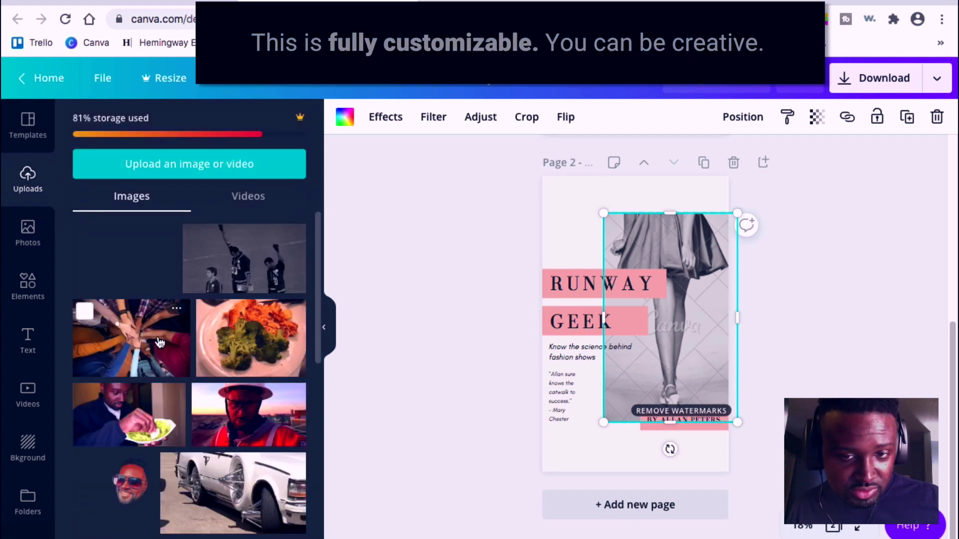
left_click_drag(134, 340, 679, 259)
left_click(792, 358)
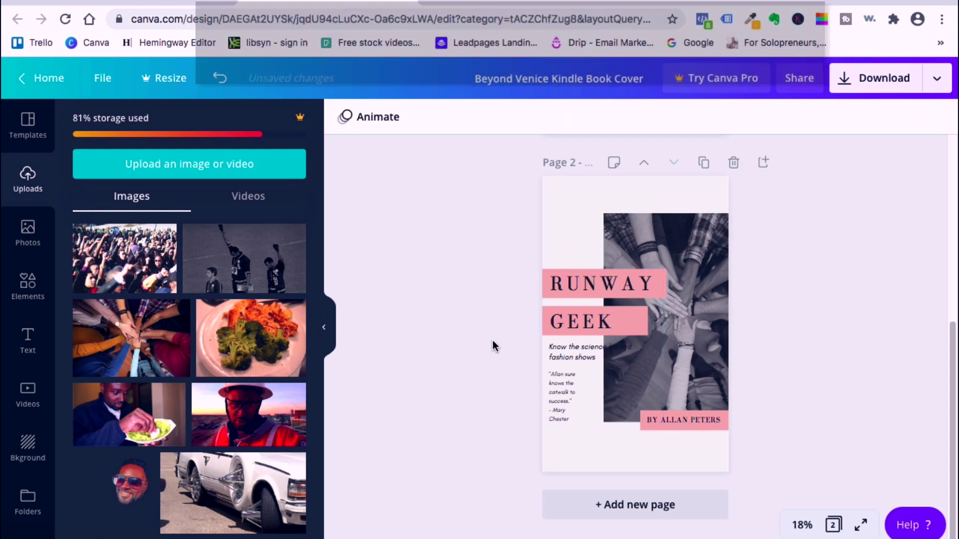
Duplicate page 2, then delete the duplicated page 3
left_click(582, 287)
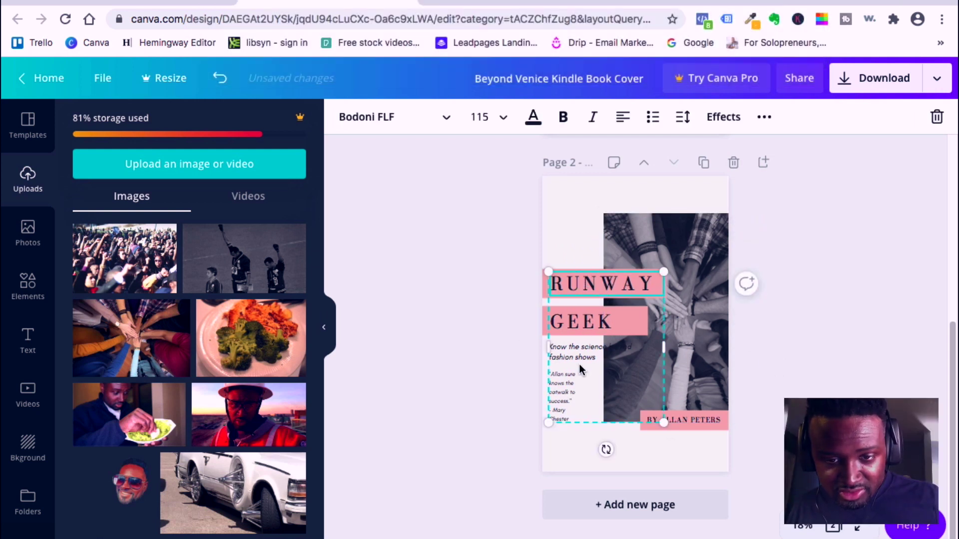
left_click(714, 170)
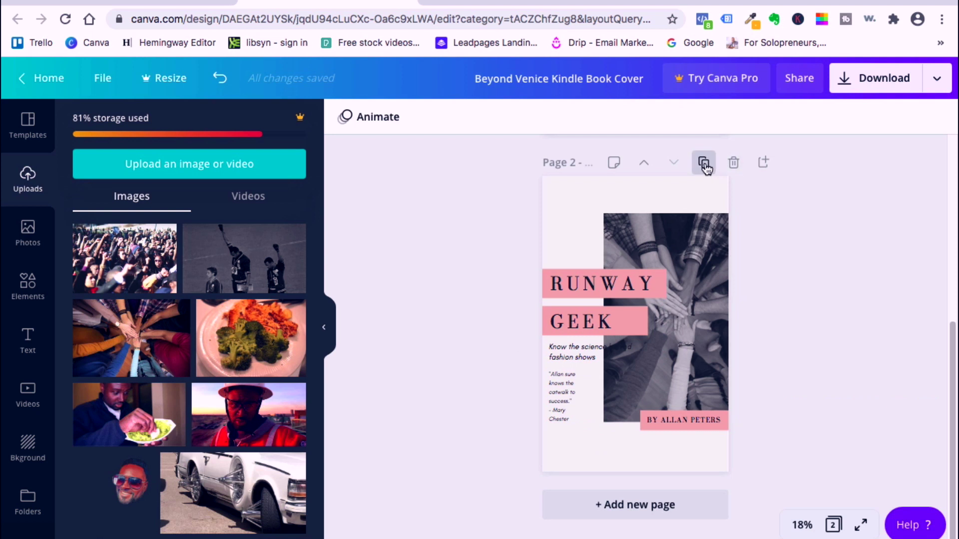
left_click(704, 164)
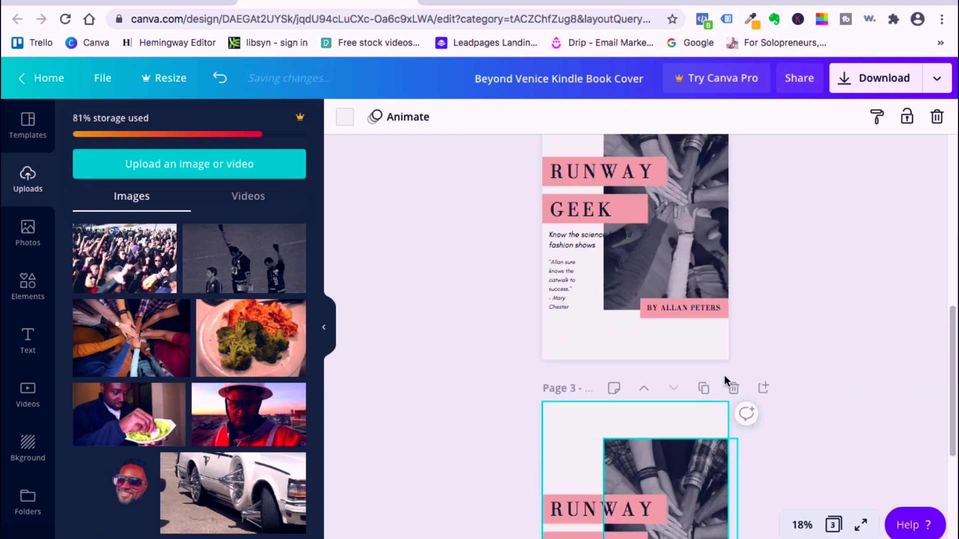
left_click(731, 388)
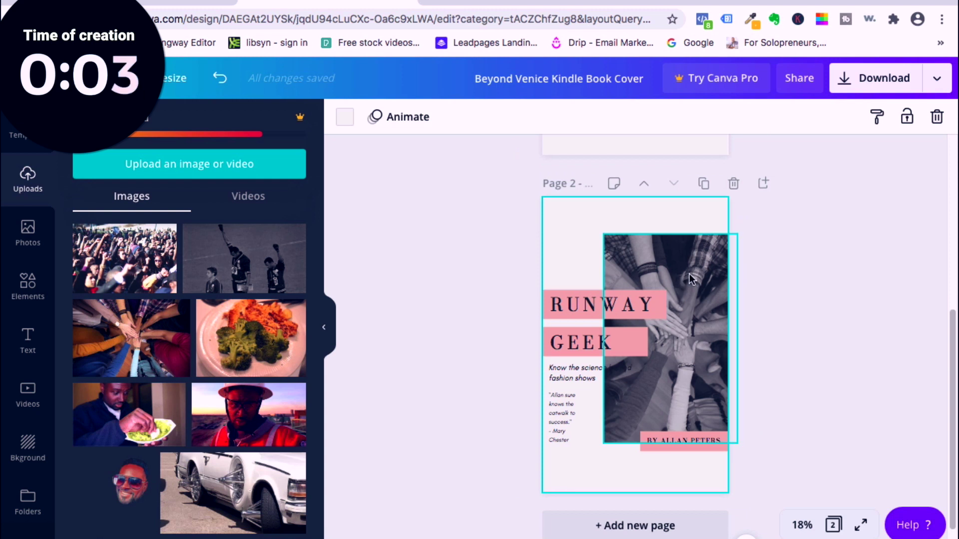
Delete the hands photo and its empty frame from page 2
left_click(689, 273)
key("Delete")
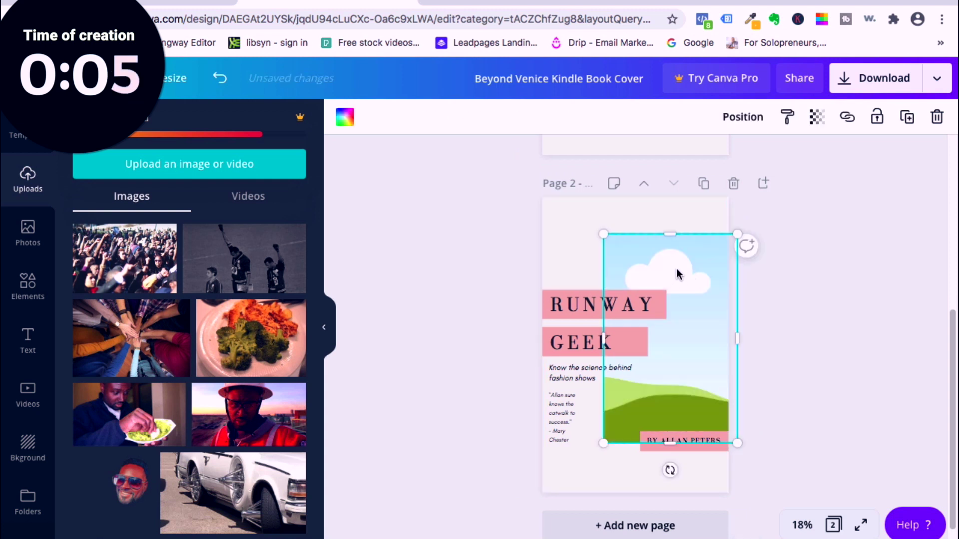
key("Delete")
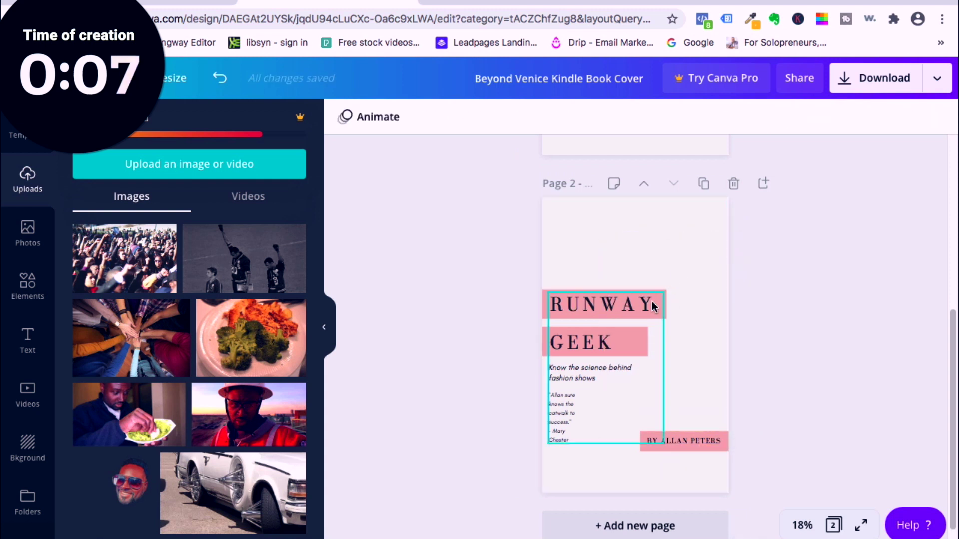
Move the RUNWAY/GEEK text group up, ungroup it, and push RUNWAY to the top
left_click(652, 306)
left_click_drag(652, 307, 670, 229)
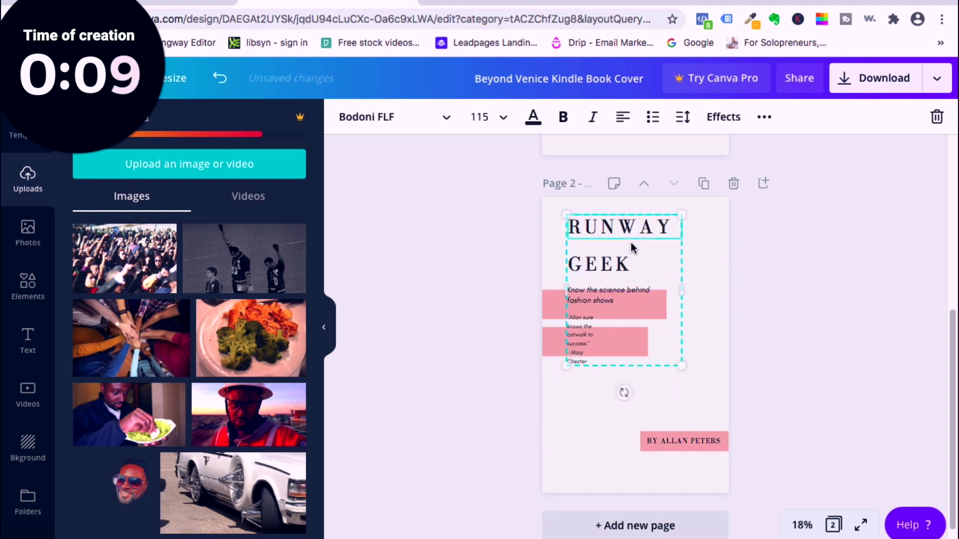
mouse_move(621, 278)
left_mouse_down()
mouse_move(631, 292)
mouse_move(631, 278)
left_mouse_up()
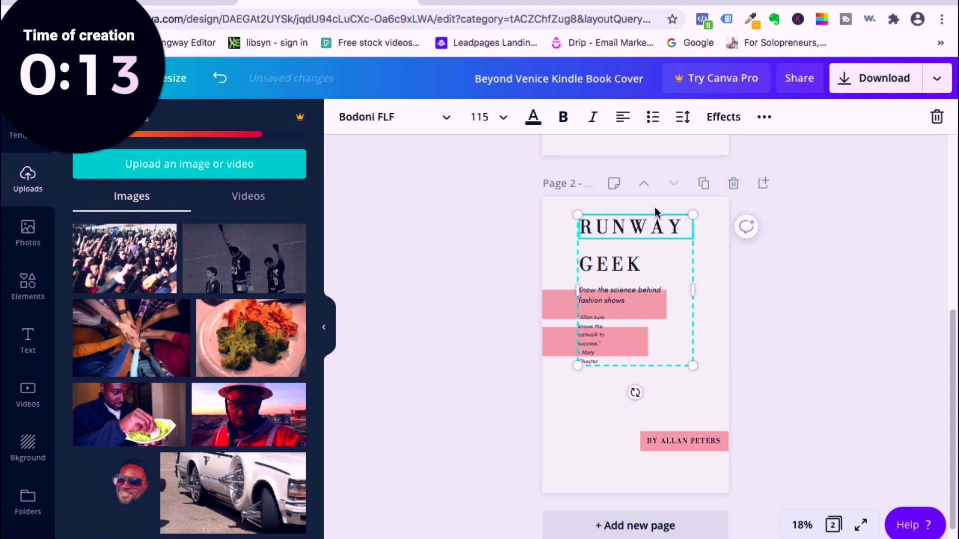
left_click(764, 116)
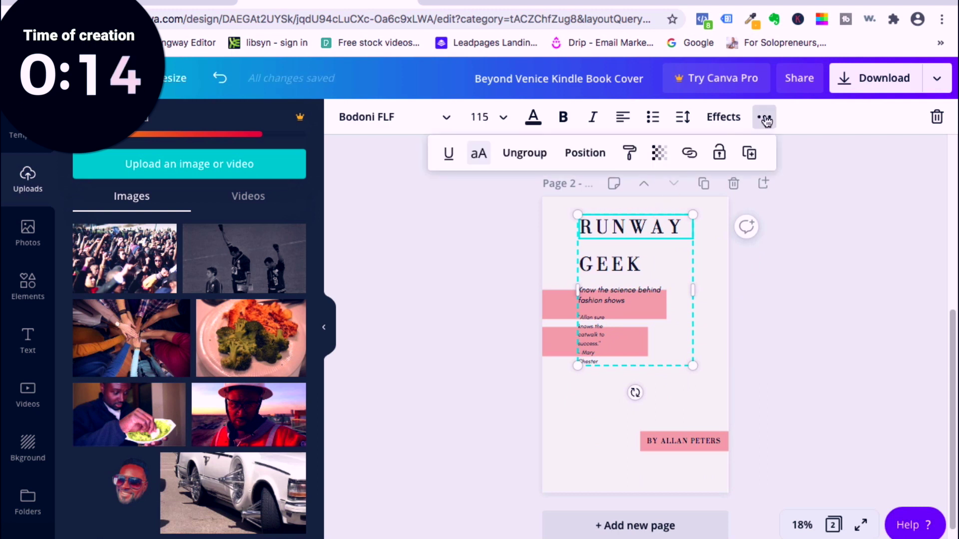
left_click(526, 153)
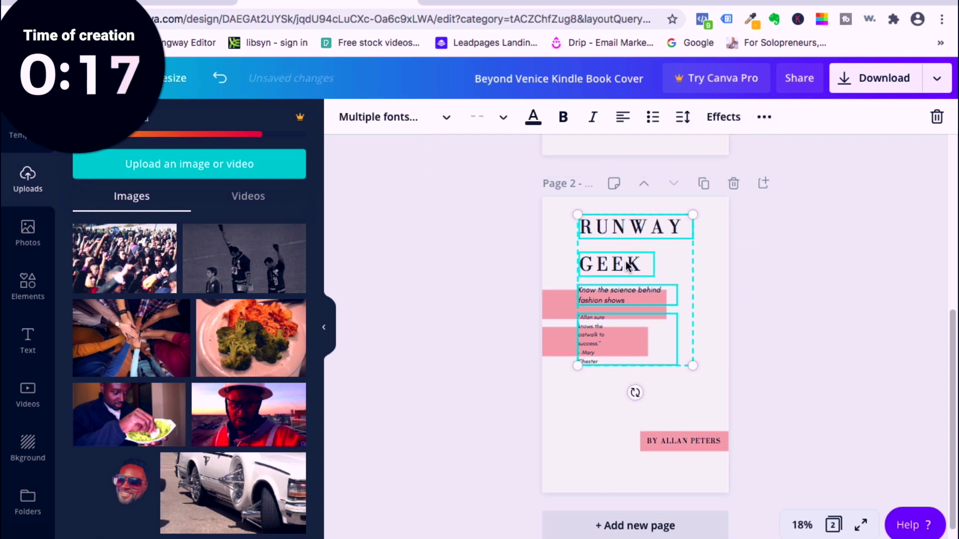
mouse_move(638, 232)
left_mouse_down()
mouse_move(622, 233)
mouse_move(648, 226)
mouse_move(641, 231)
left_mouse_up()
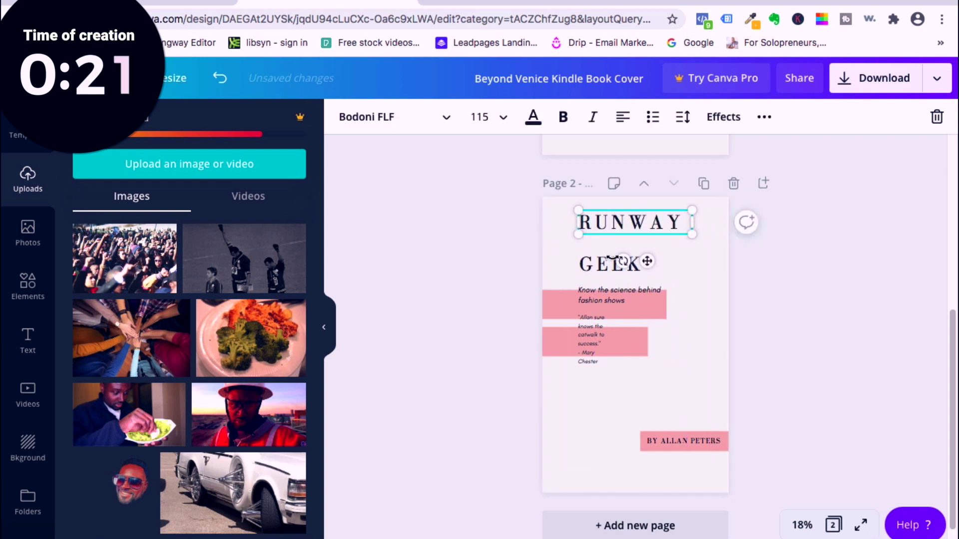
Change the RUNWAY heading to 'TABLE OF' and resize its box to fit one line
double_click(602, 223)
type("TA")
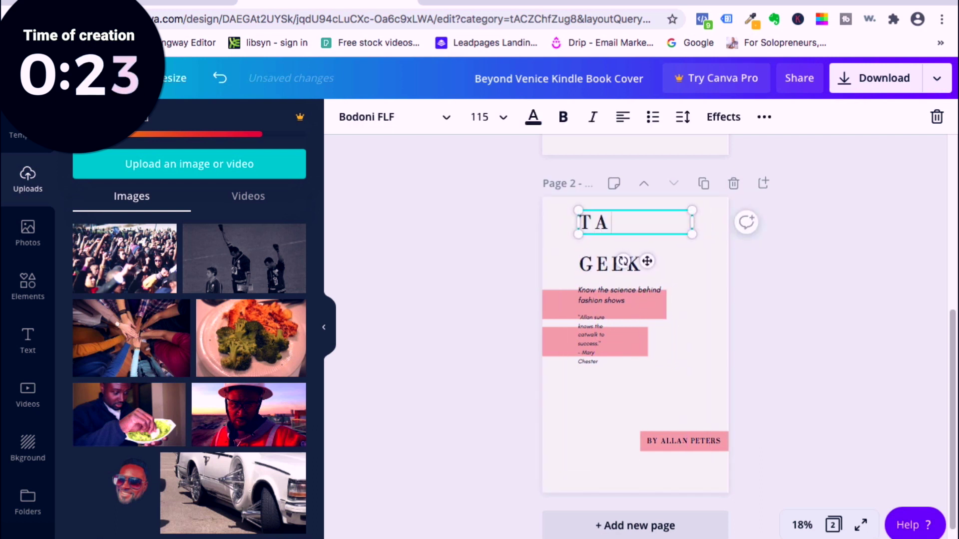
type("BLE OF")
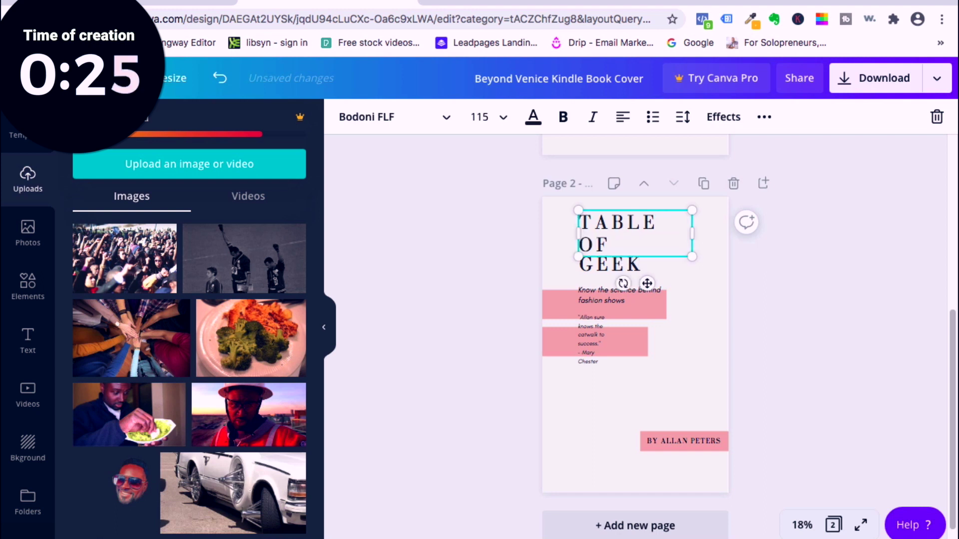
left_click_drag(714, 235, 714, 233)
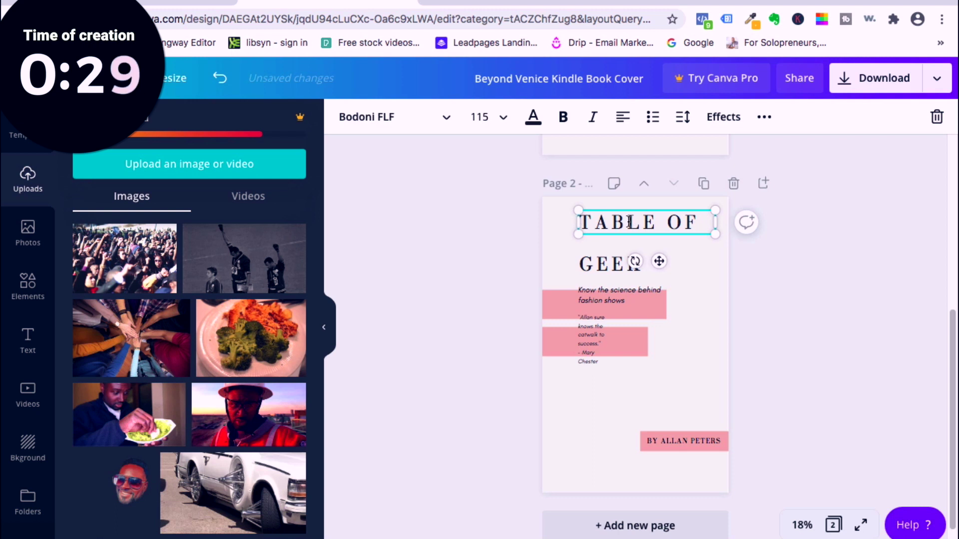
left_click_drag(706, 224, 695, 223)
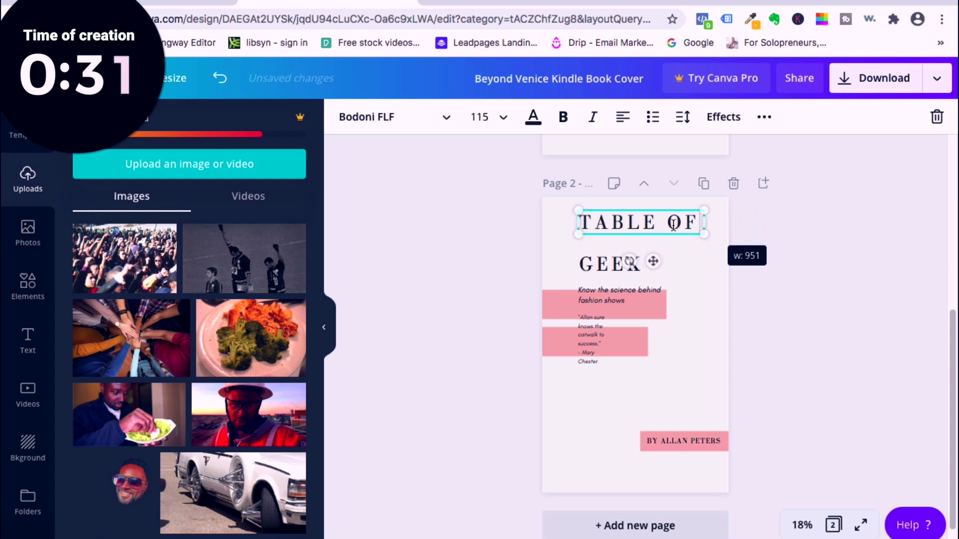
left_click(506, 121)
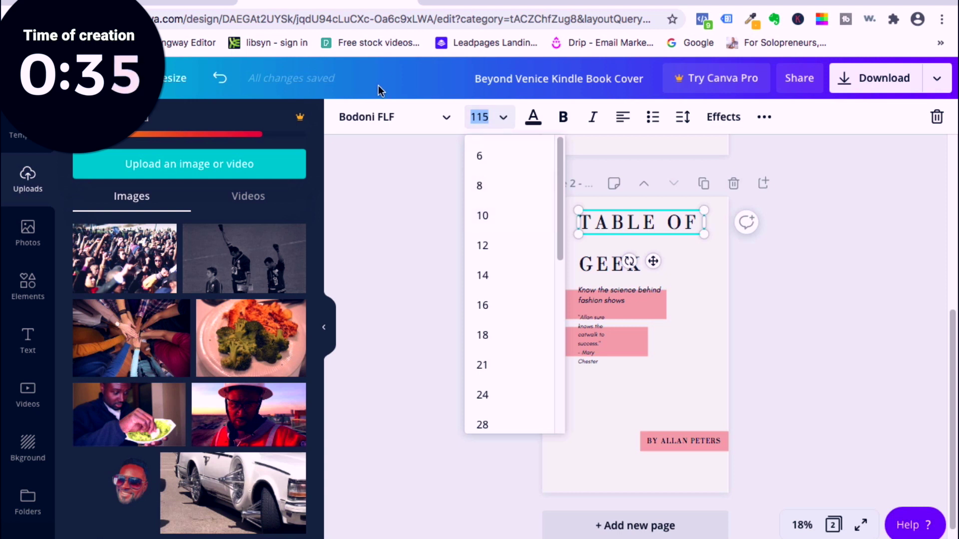
left_click(386, 135)
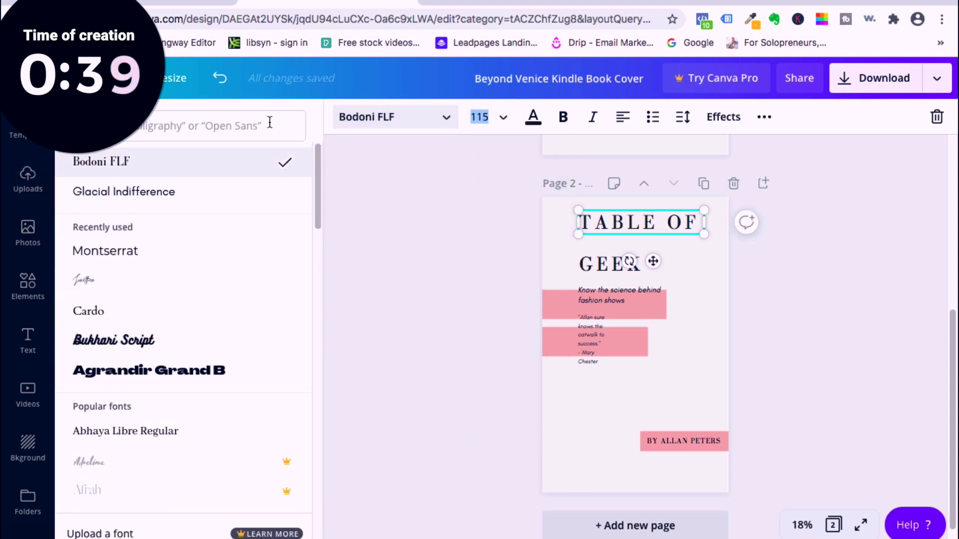
left_click(443, 120)
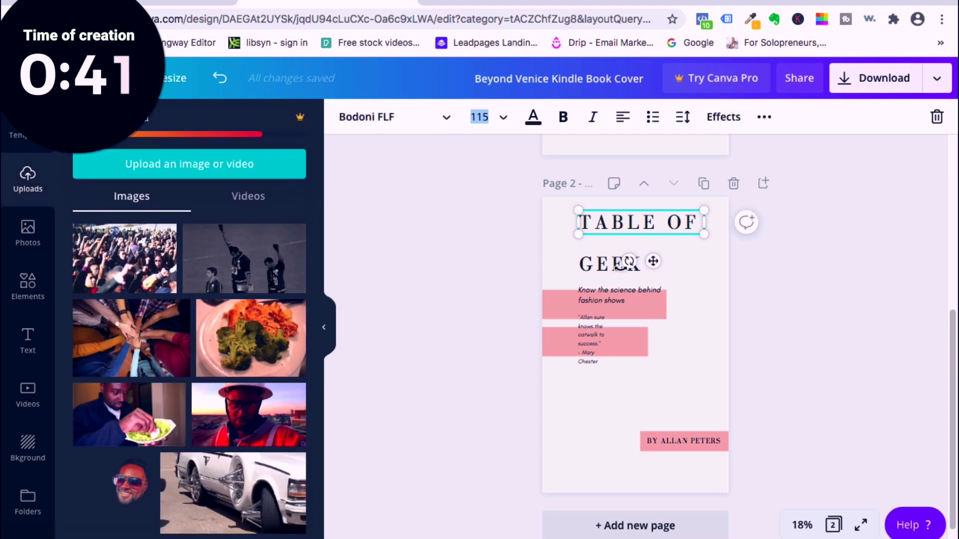
Change GEEK to 'CONTENTS', widen it, and place it directly under TABLE OF
left_click(607, 267)
left_click(607, 268)
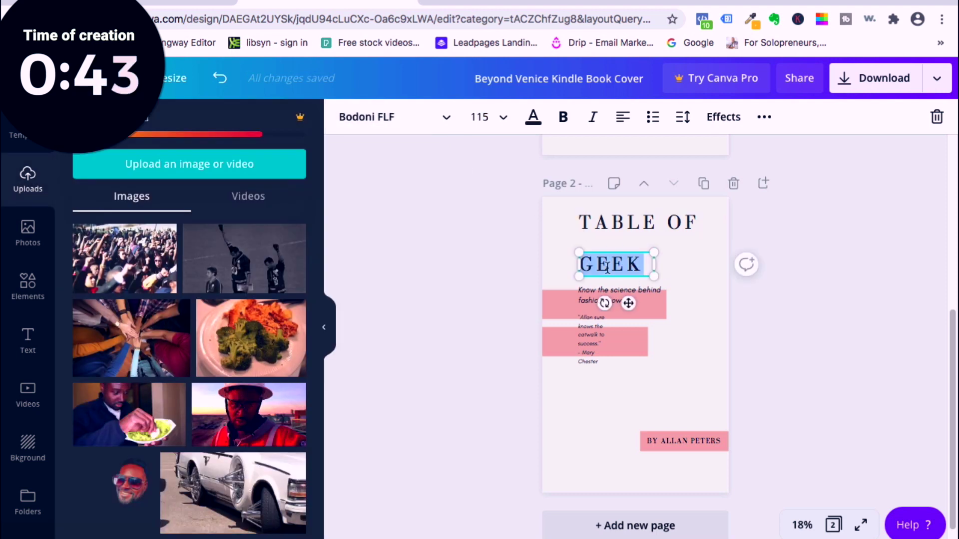
type("CONTENTS")
left_click_drag(575, 278, 559, 278)
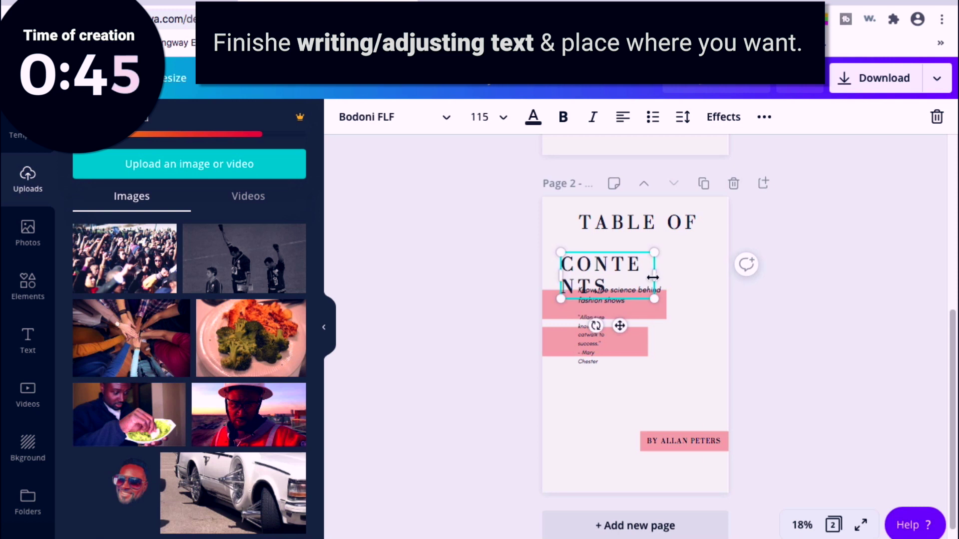
left_click_drag(656, 276, 662, 237)
scroll(670, 349, "down", 1)
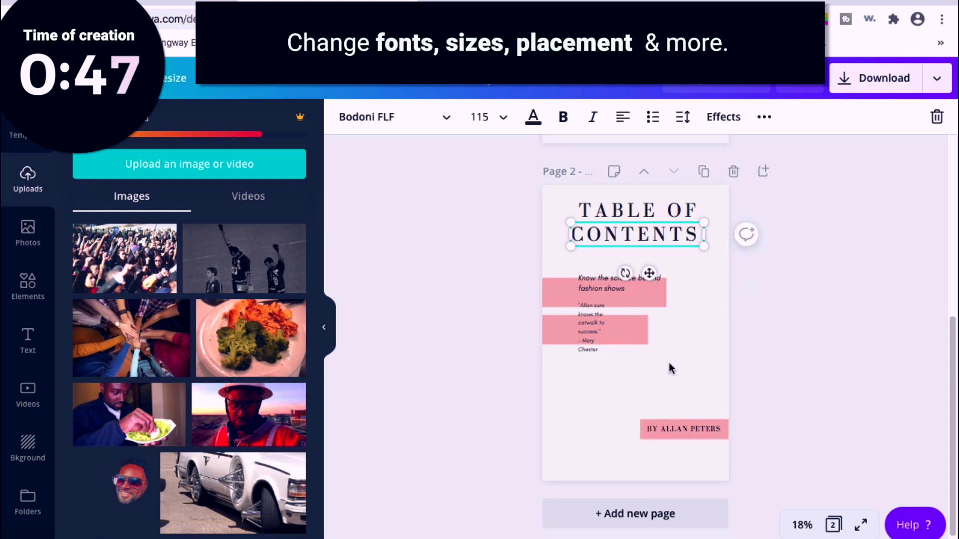
left_click_drag(633, 274, 633, 259)
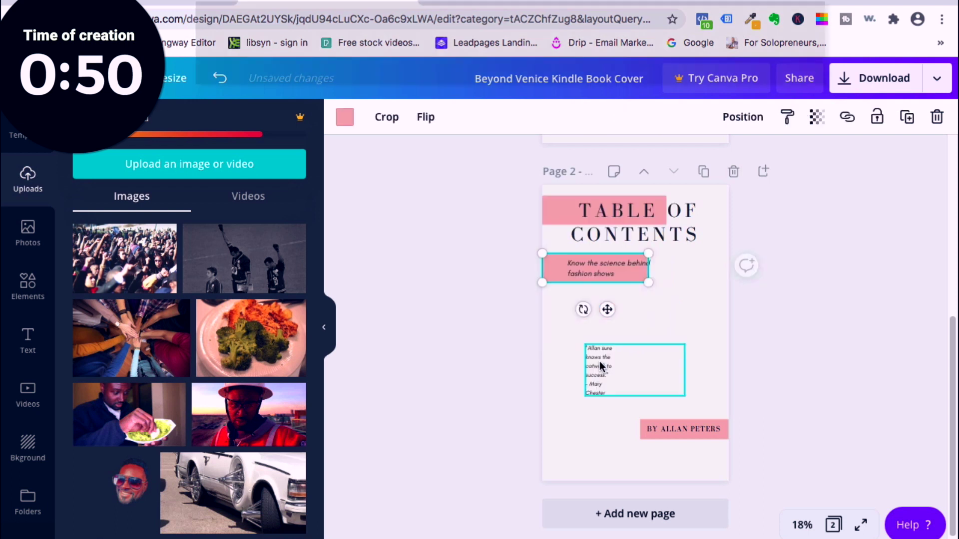
Rewrite the quote as a dotted chapter list: CHAPTER ONE 1, TWO 12, THREE 14
left_click_drag(600, 366, 600, 308)
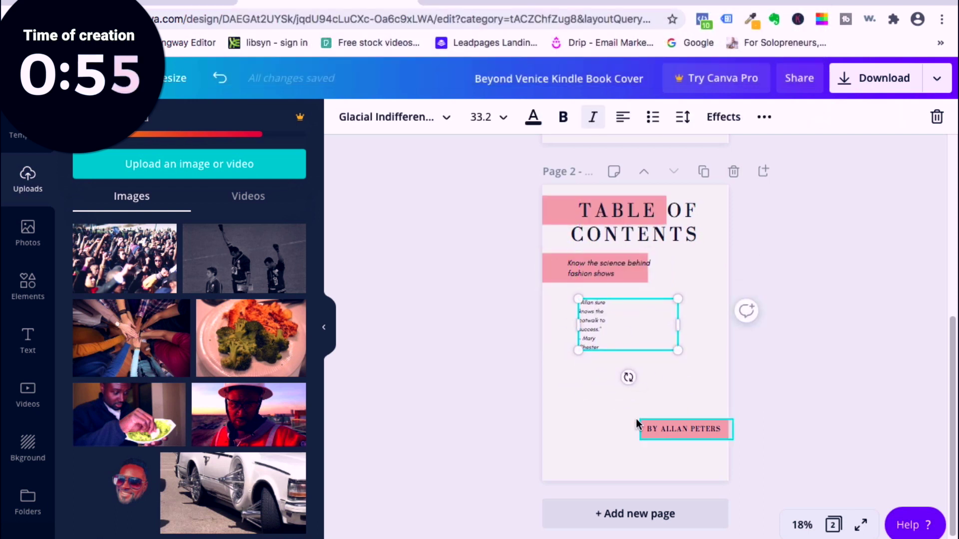
left_click_drag(579, 302, 605, 302)
type("CHAPTER ONE")
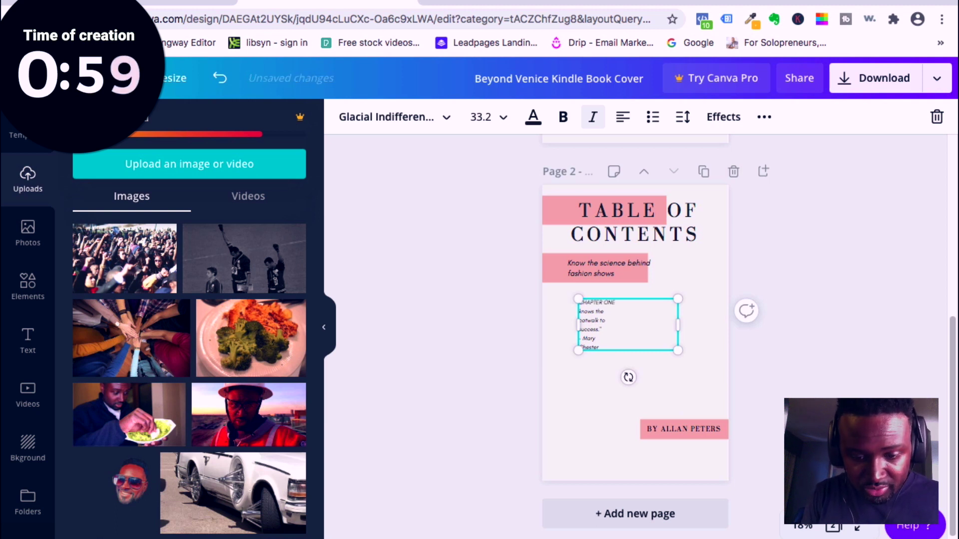
left_click_drag(599, 348, 579, 313)
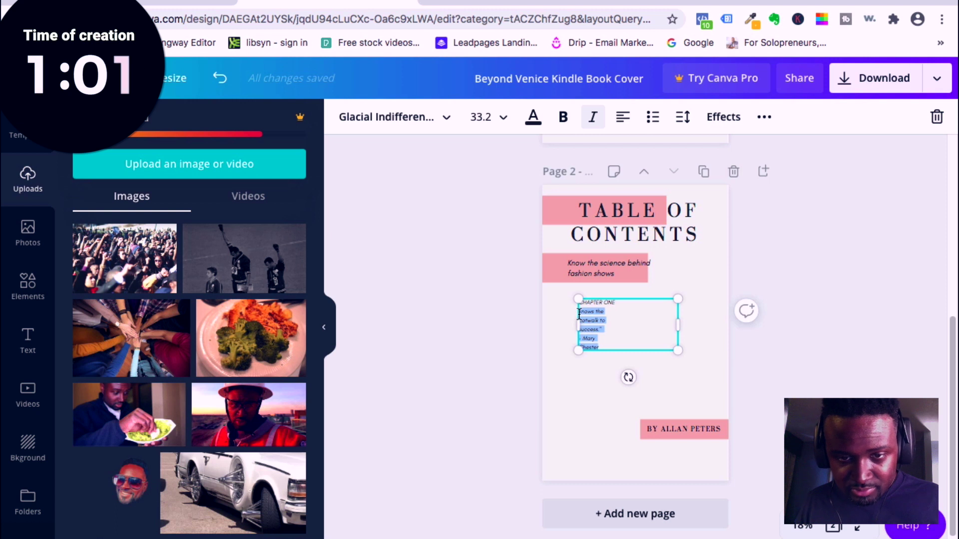
type("CHAPTER TW")
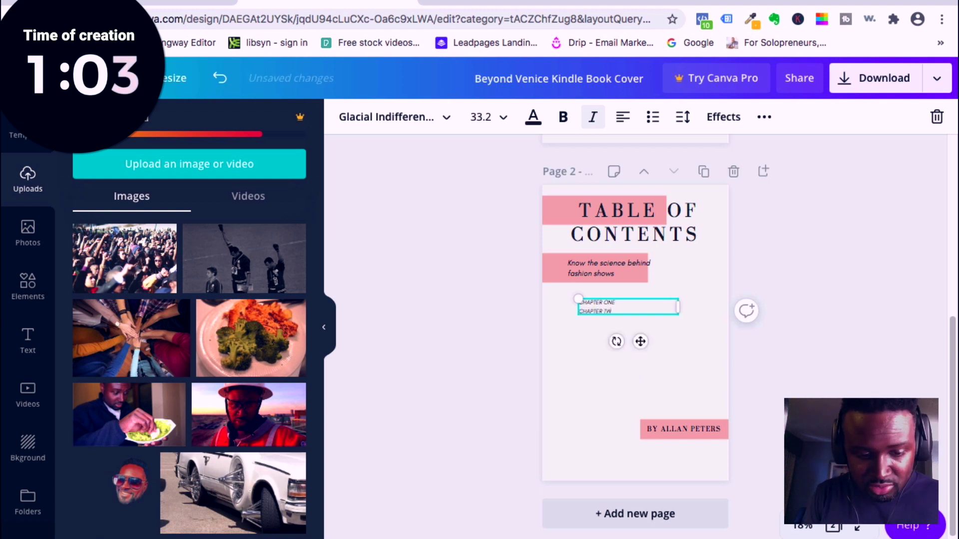
type("O")
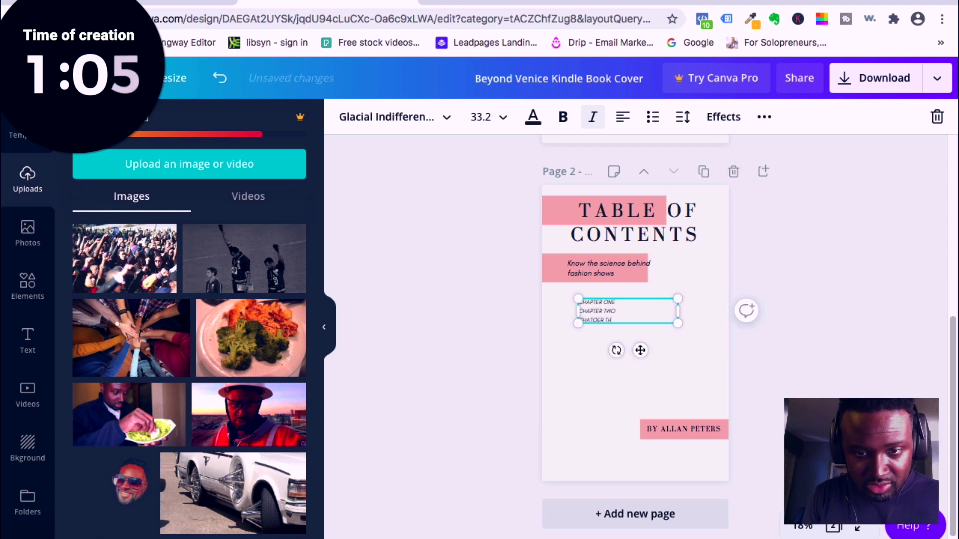
type("CHAPTER THREE")
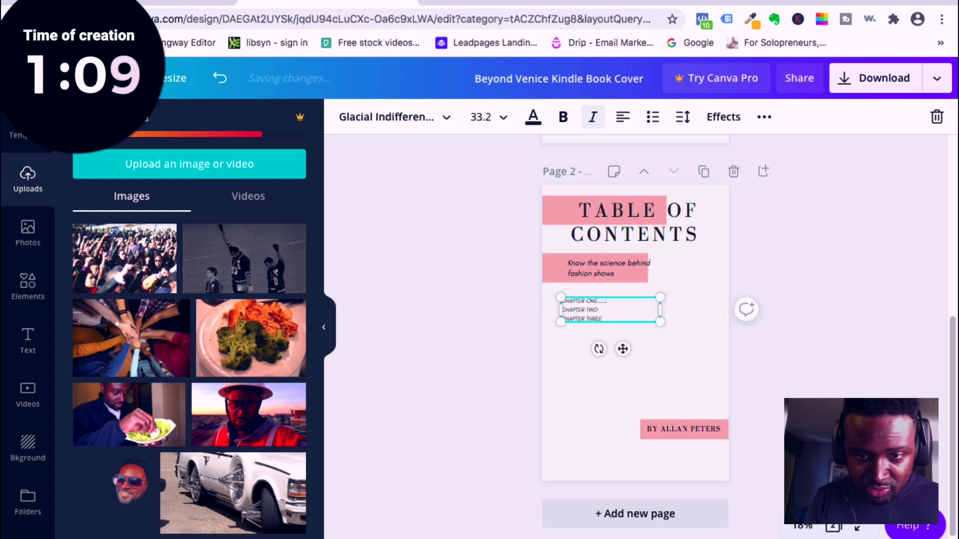
type("......")
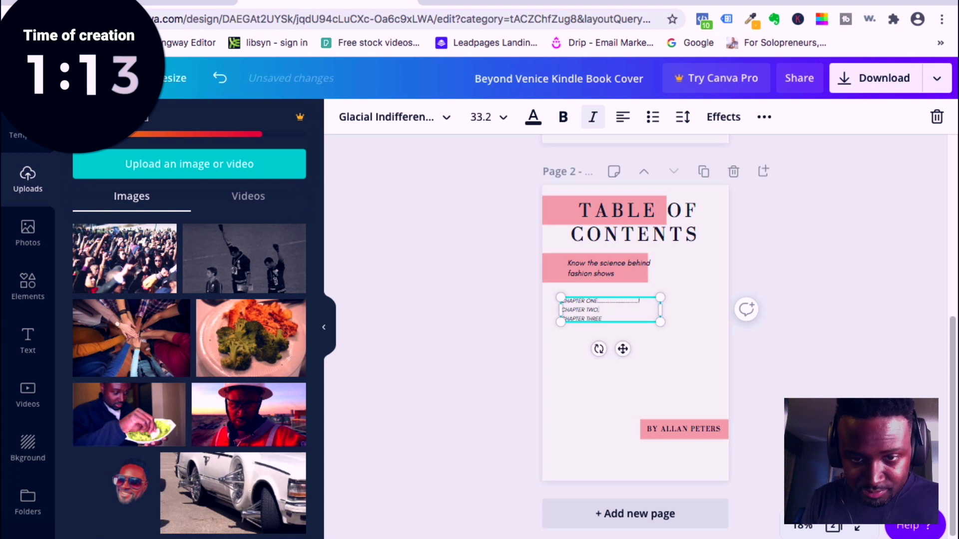
type("......12")
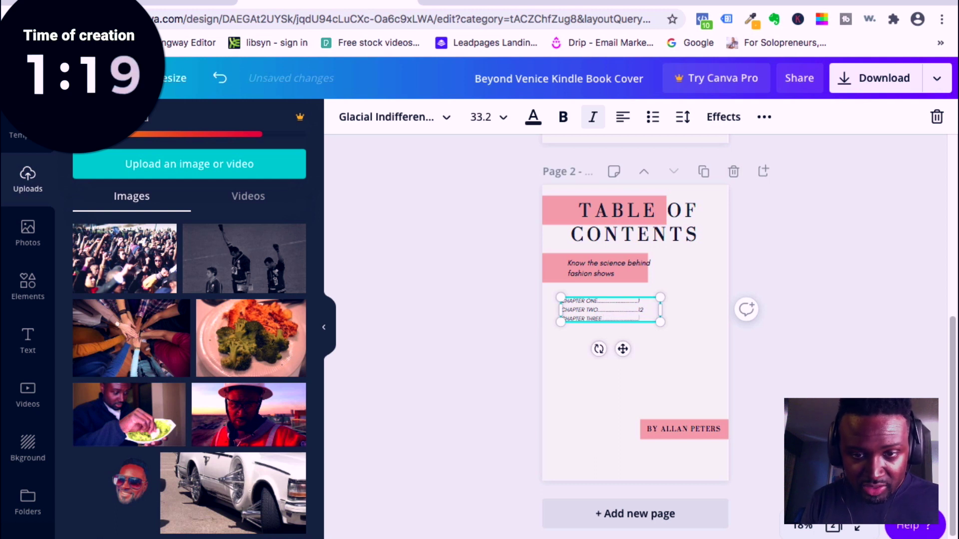
type("14")
left_click(627, 245)
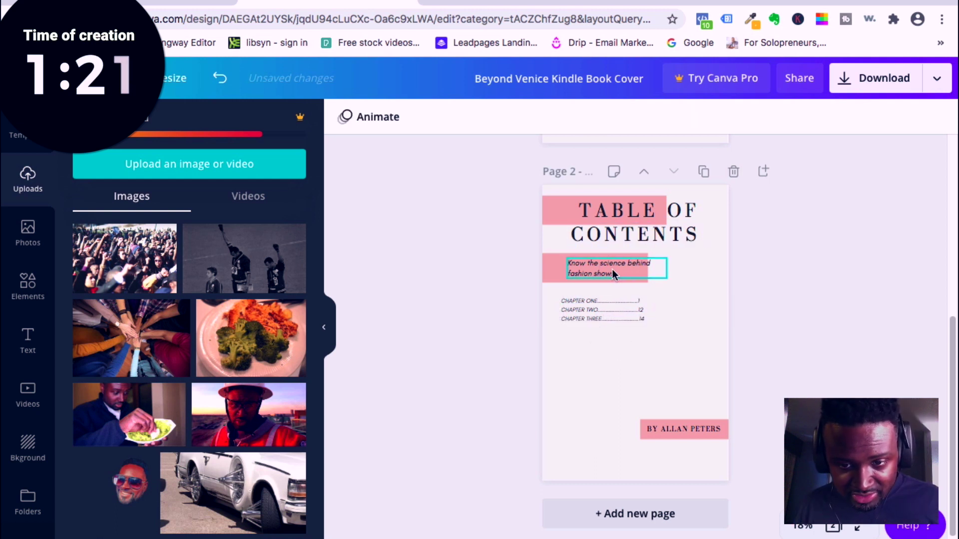
Delete the author byline and move the pink bar with page number 1 to the bottom-right
left_click(670, 429)
key("Delete")
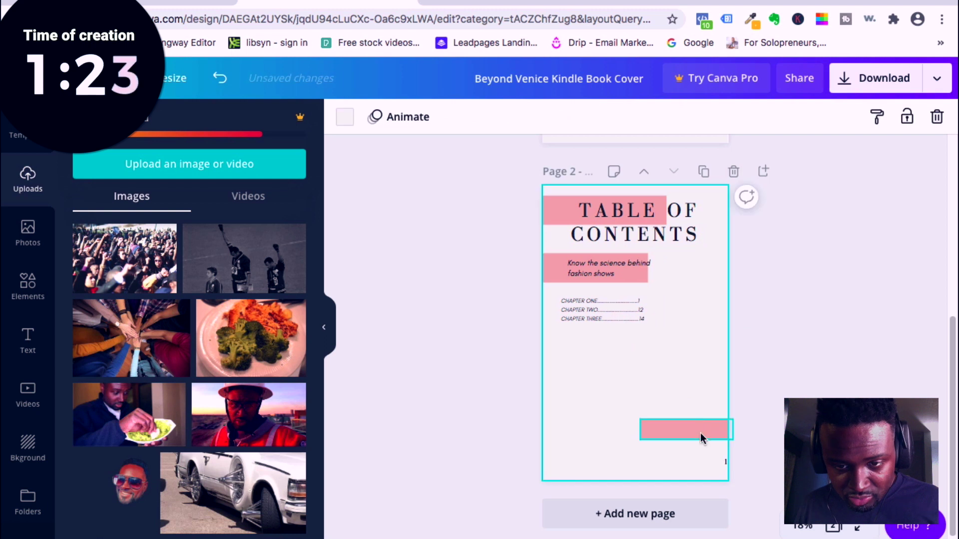
left_click_drag(700, 433, 697, 464)
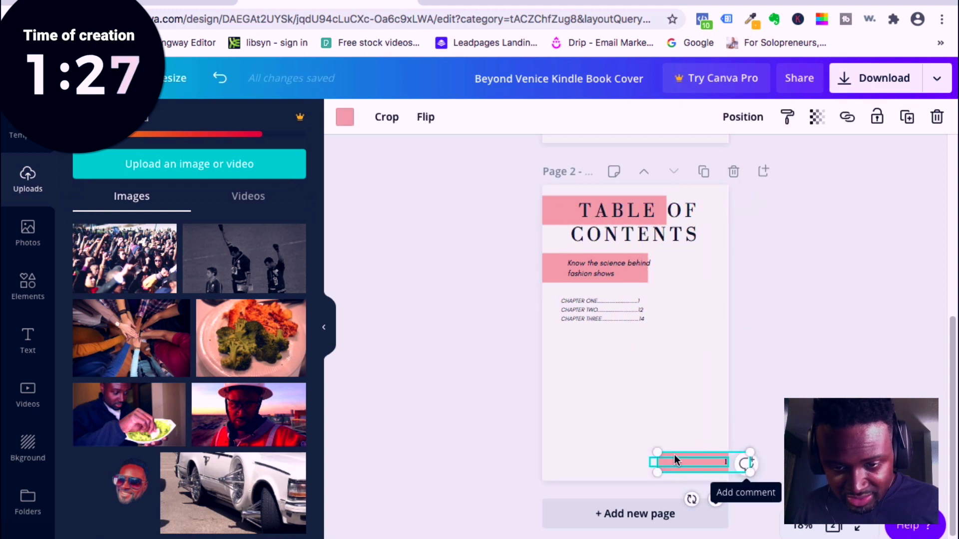
left_click(786, 349)
left_click(662, 462)
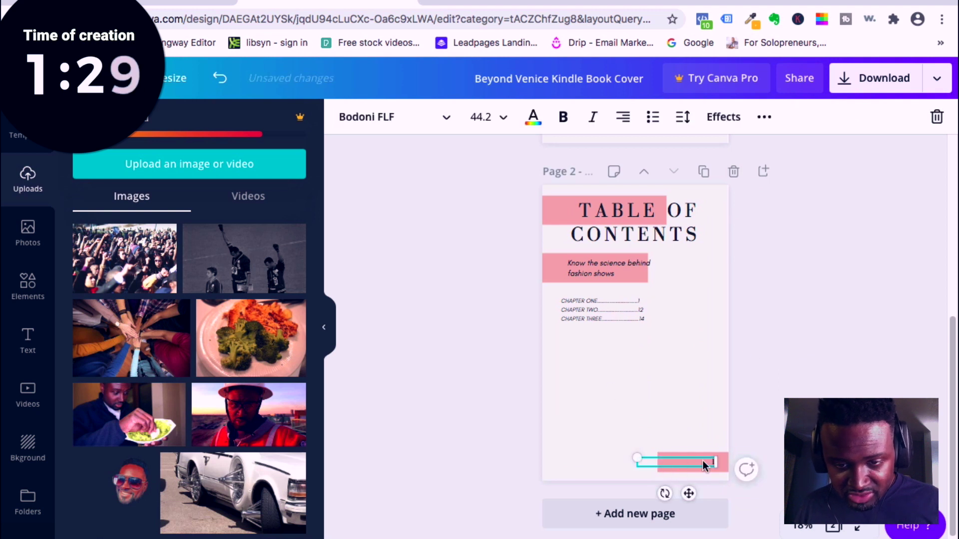
key("Escape")
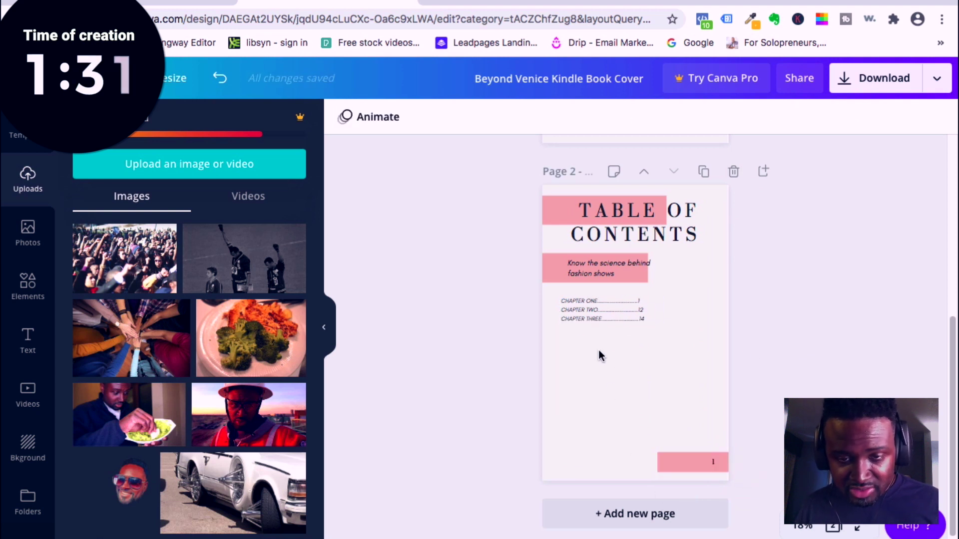
Rewrite the subtitle as 'TAKE THE WEBINAR THAT GOES ALONG WITH THIS EBOOK : CLICK HERE' and widen it
left_click(615, 273)
left_click_drag(587, 267, 571, 265)
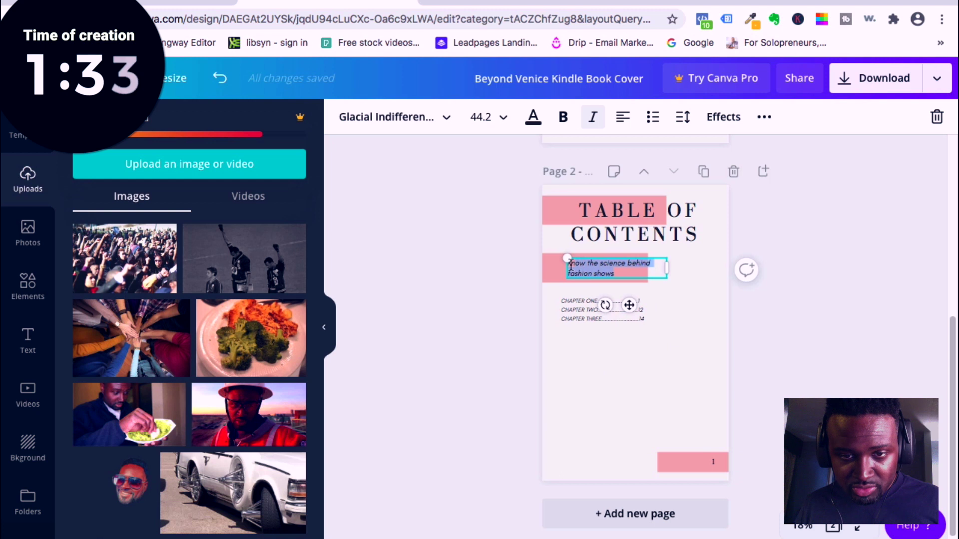
type("TAKE TH")
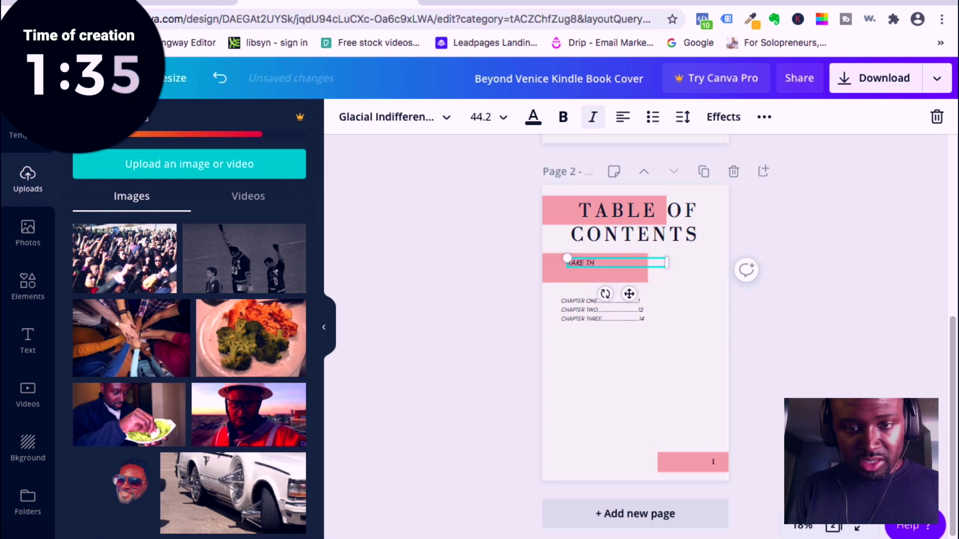
type("E WEBINAR THAT GO")
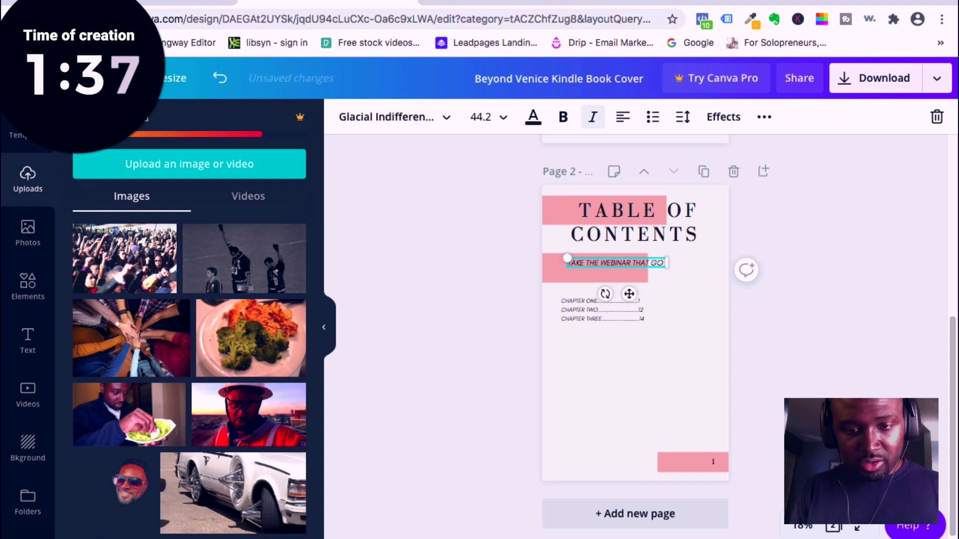
type("ES ALONG WITH THIS")
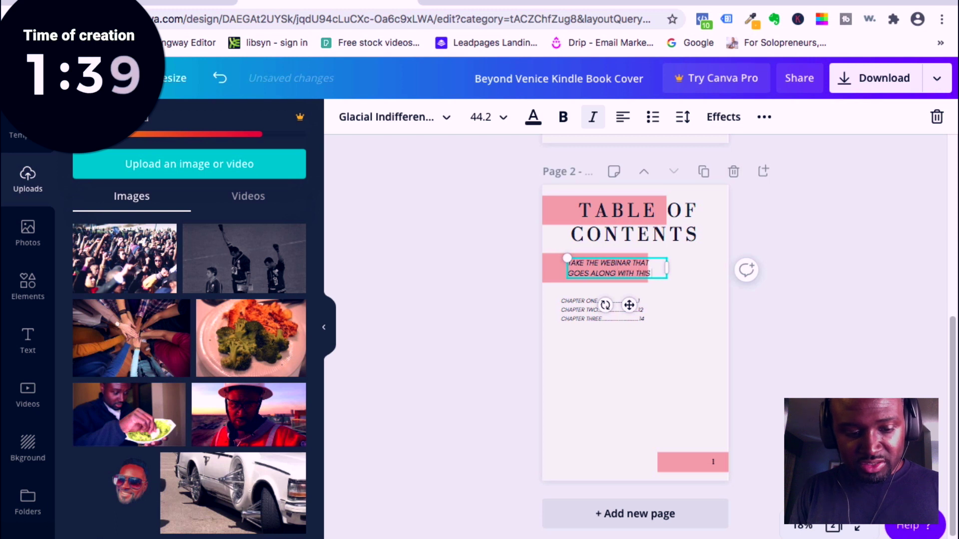
type(" EBOOK :")
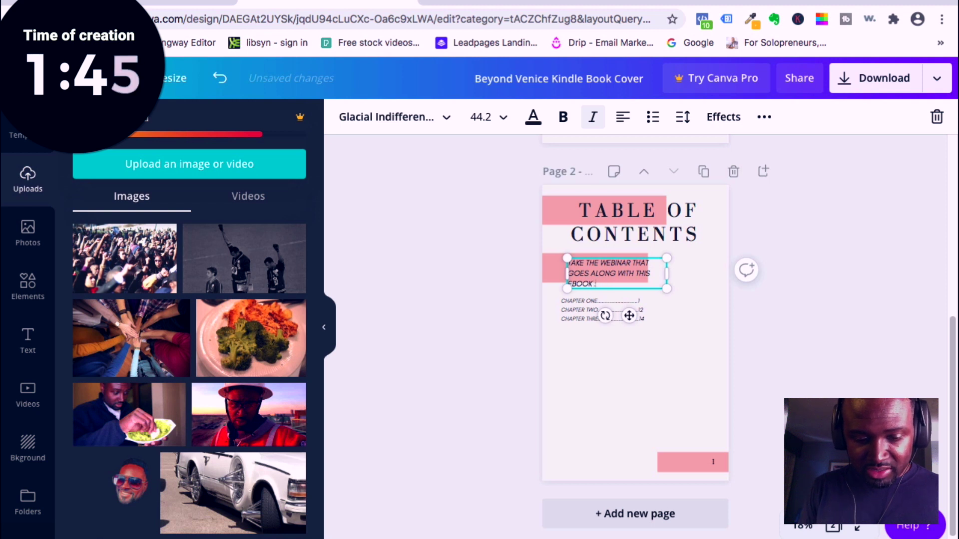
type("CK HERE")
left_click_drag(667, 273, 709, 269)
left_click_drag(594, 268, 536, 270)
Position the pink bar behind the call-to-action text
left_click(549, 272)
left_click_drag(619, 272, 634, 274)
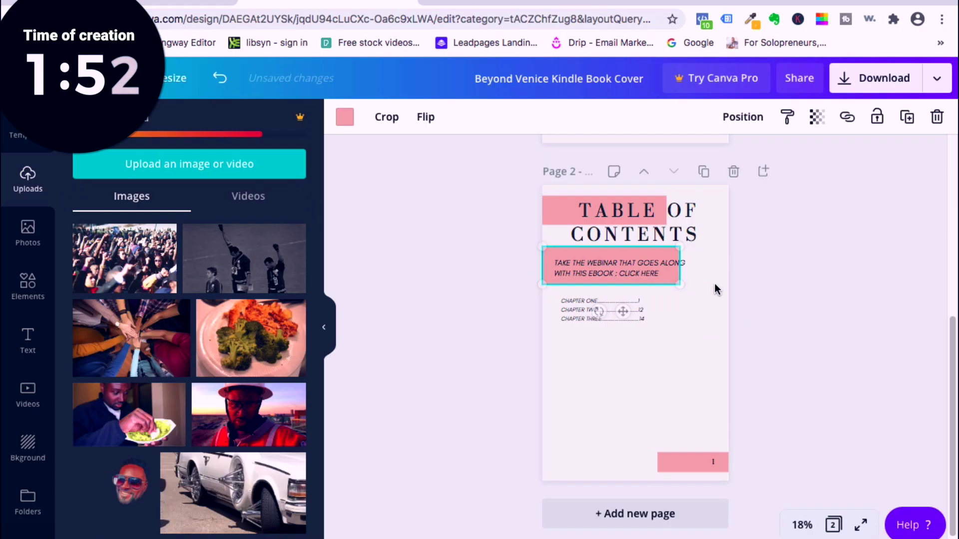
left_click(714, 281)
Link the webinar call-to-action text to bit.ly/contentyoutube
left_click(639, 268)
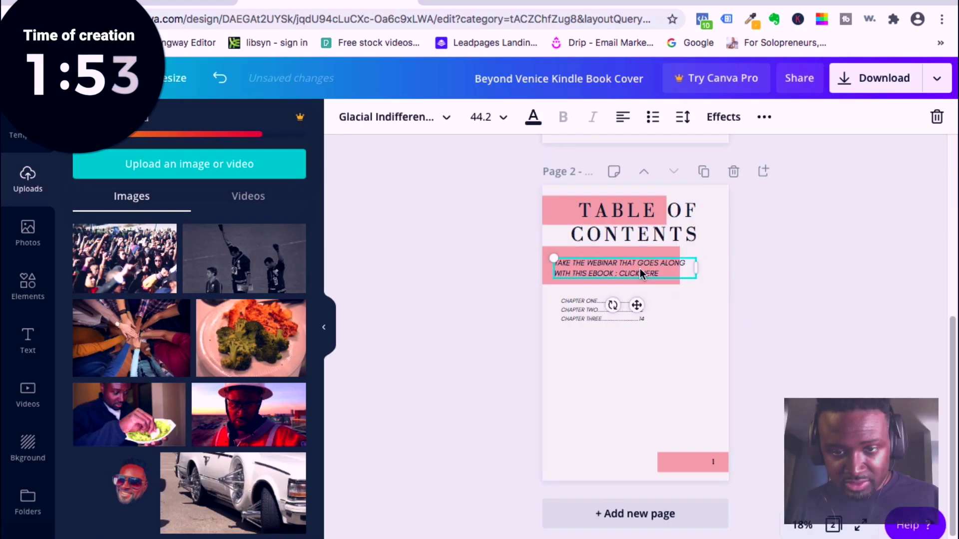
left_click(764, 116)
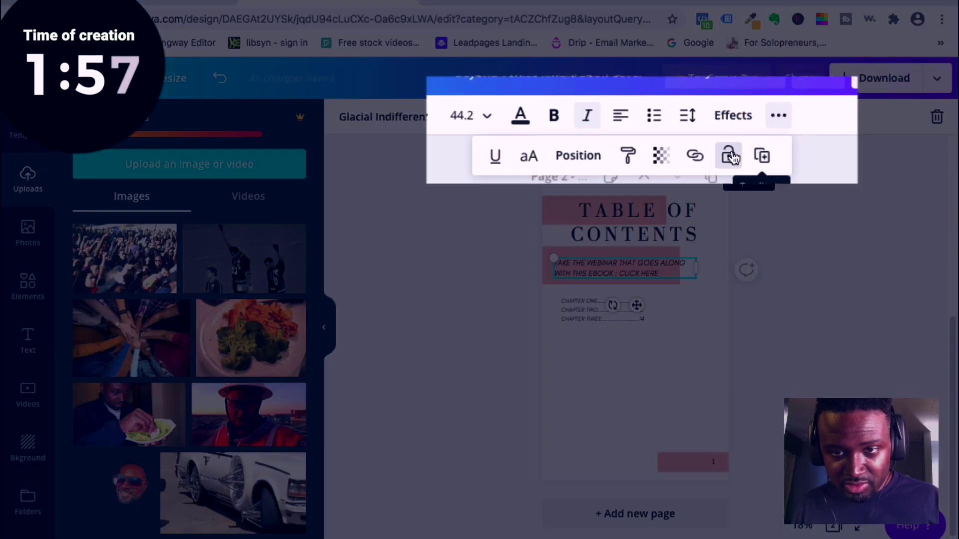
left_click(698, 157)
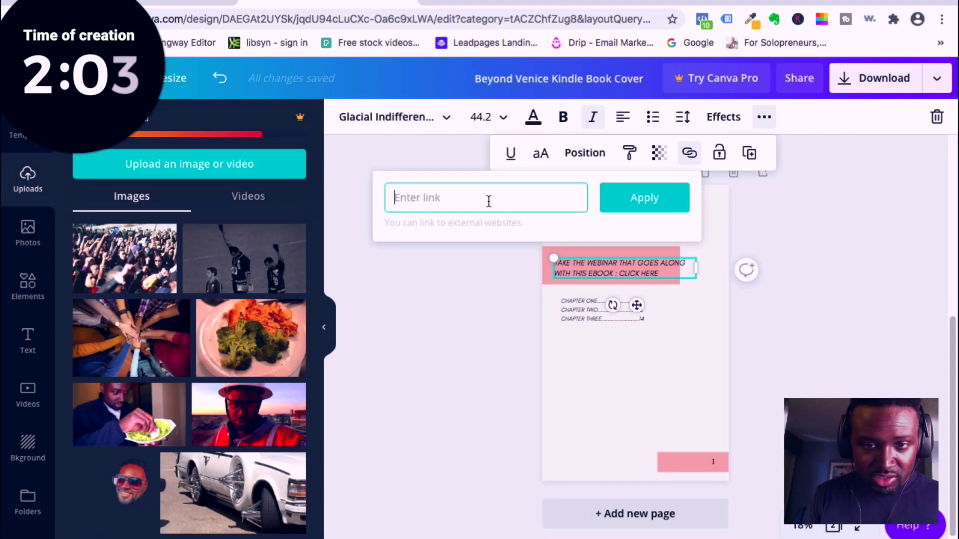
type("B")
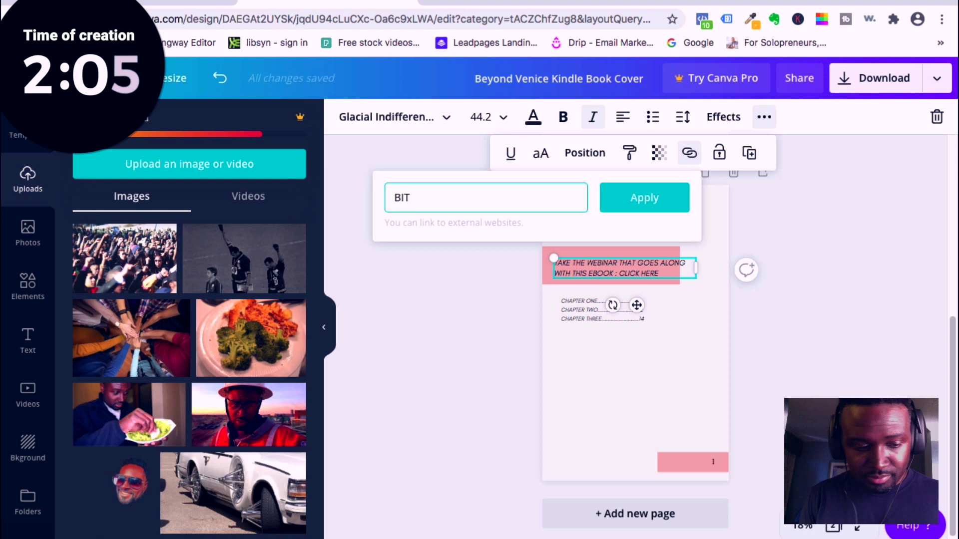
type("it")
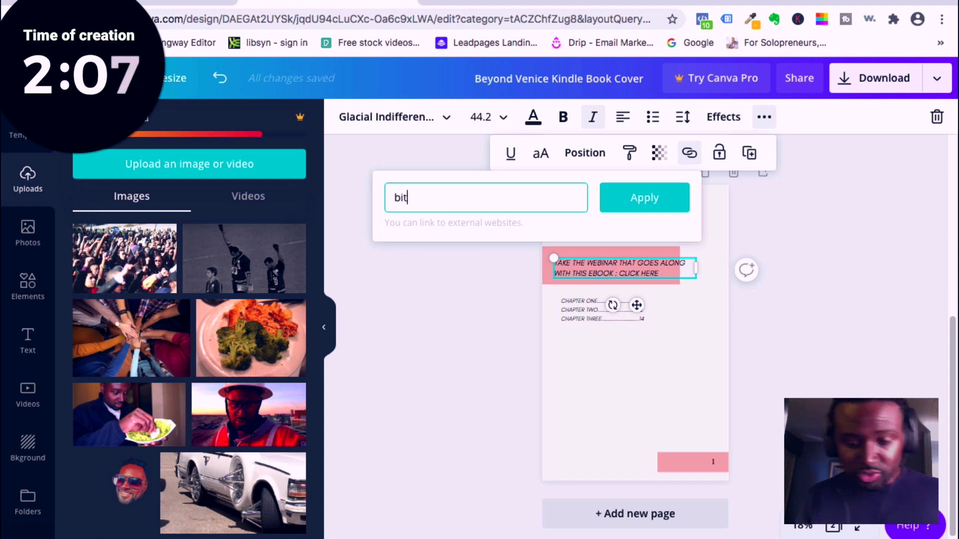
type(".ly")
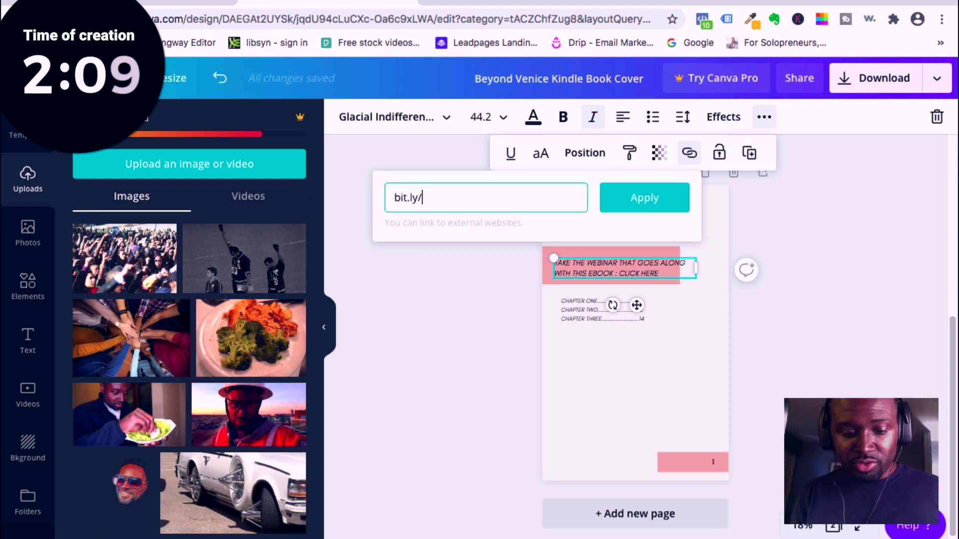
type("/")
type("contentyoutube")
left_click(646, 207)
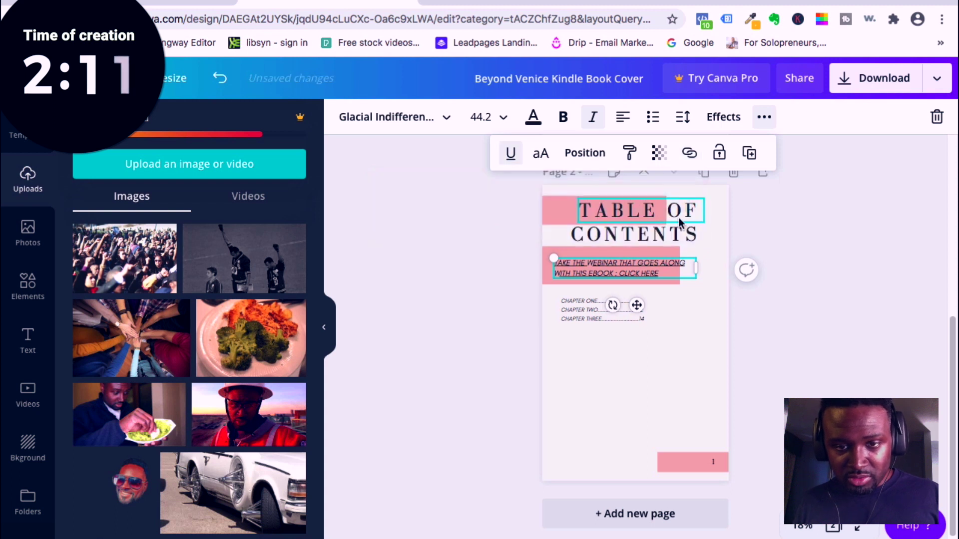
left_click(804, 369)
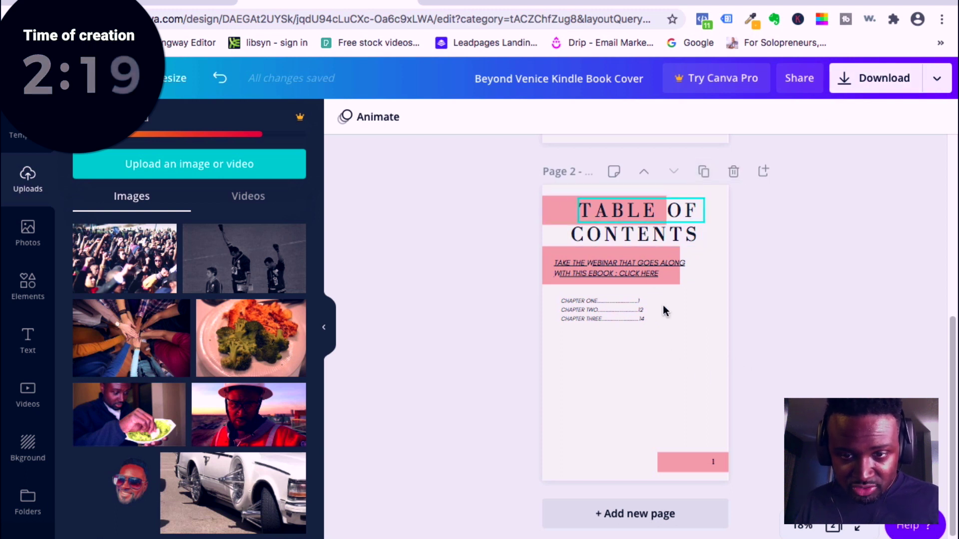
scroll(663, 309, "up", 6)
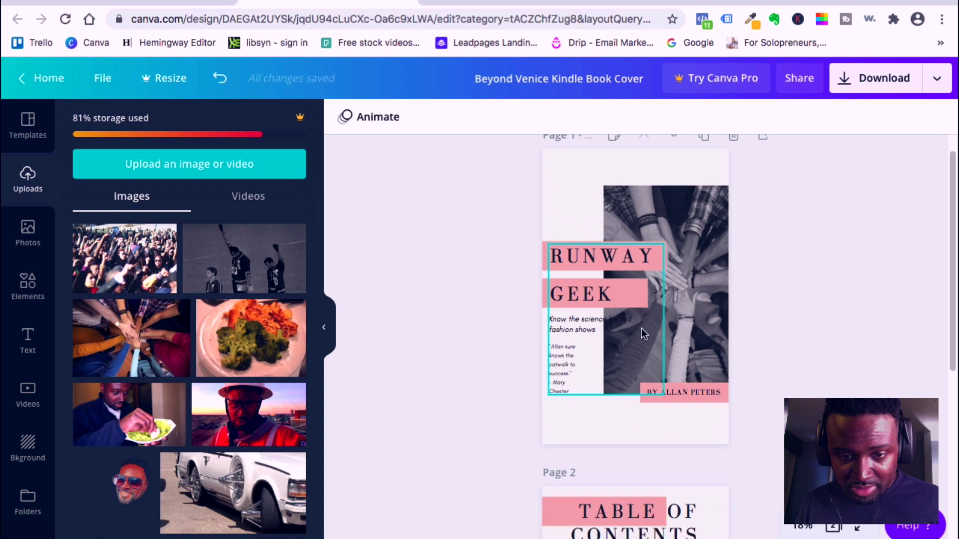
scroll(643, 334, "down", 5)
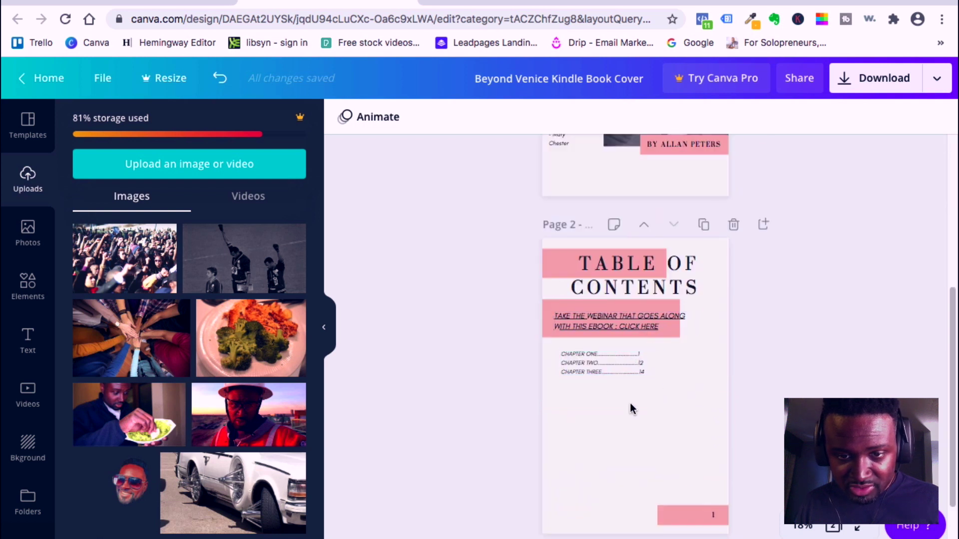
scroll(629, 277, "up", 5)
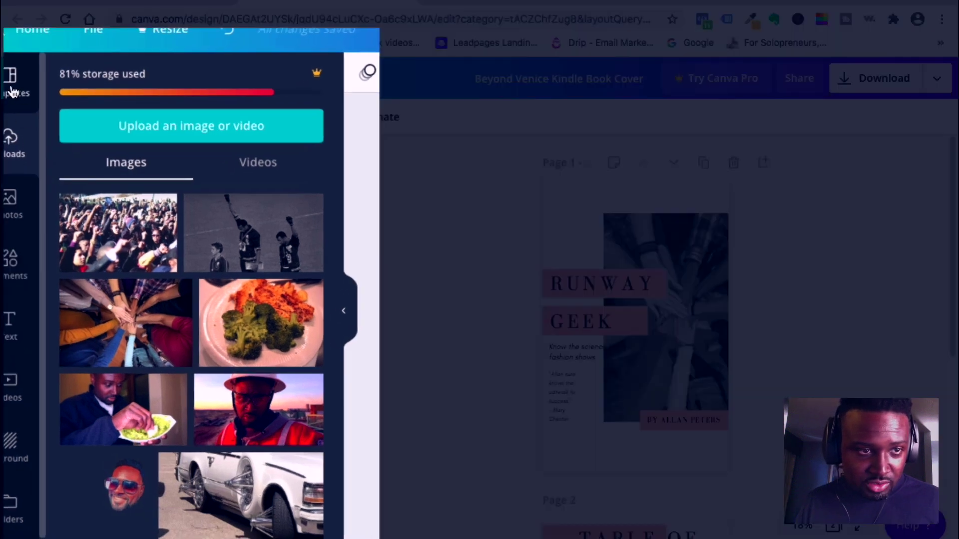
Browse the book cover template collections and expand the Recipe Book Cover row to see more covers
left_click(12, 93)
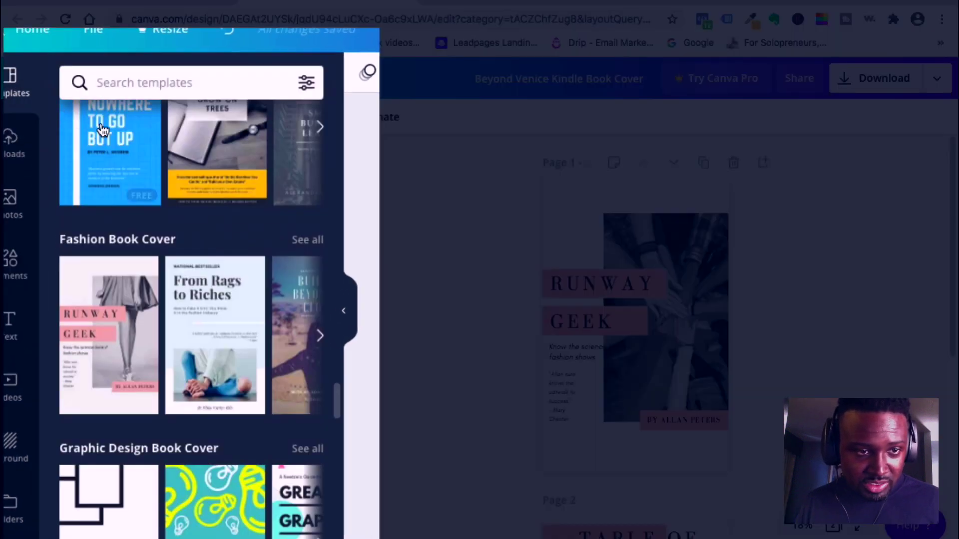
scroll(113, 134, "up", 10)
scroll(114, 134, "up", 3)
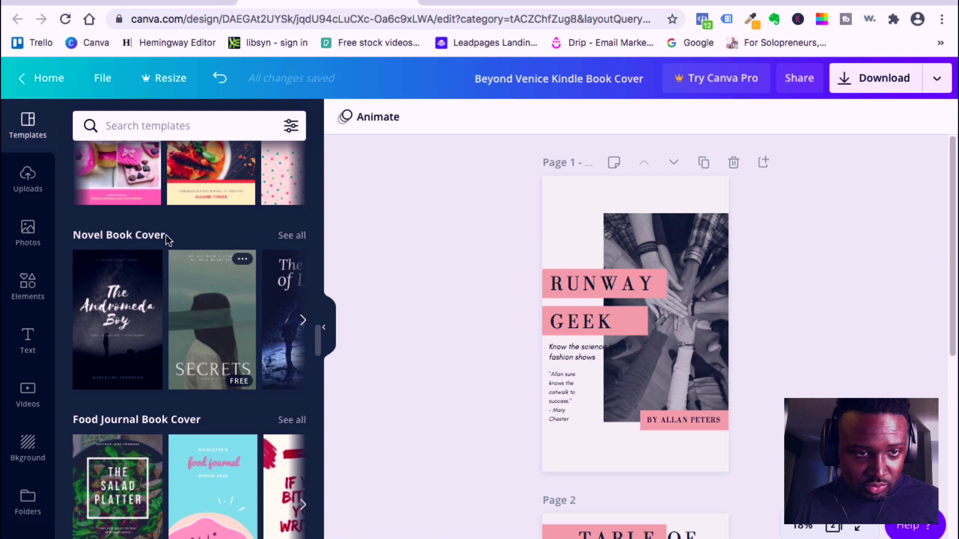
scroll(166, 235, "up", 3)
left_click(302, 248)
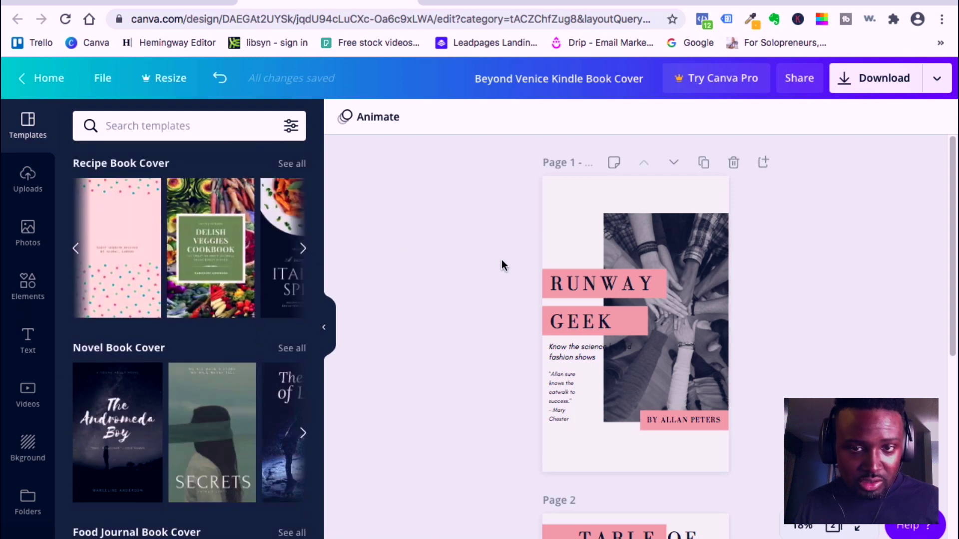
scroll(624, 241, "down", 5)
Download only Page 2, the table of contents, as a PDF Standard file
left_click(848, 78)
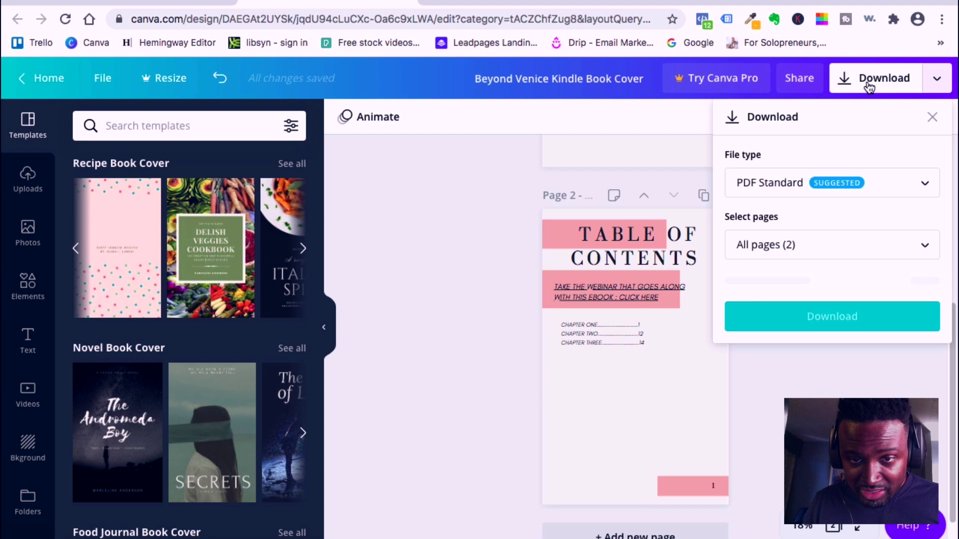
left_click(913, 244)
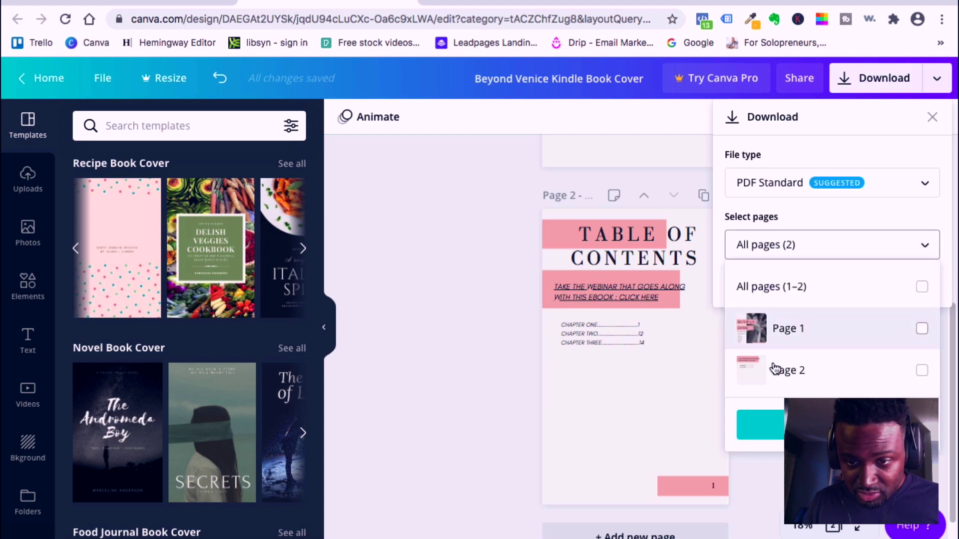
left_click(757, 377)
left_click(883, 396)
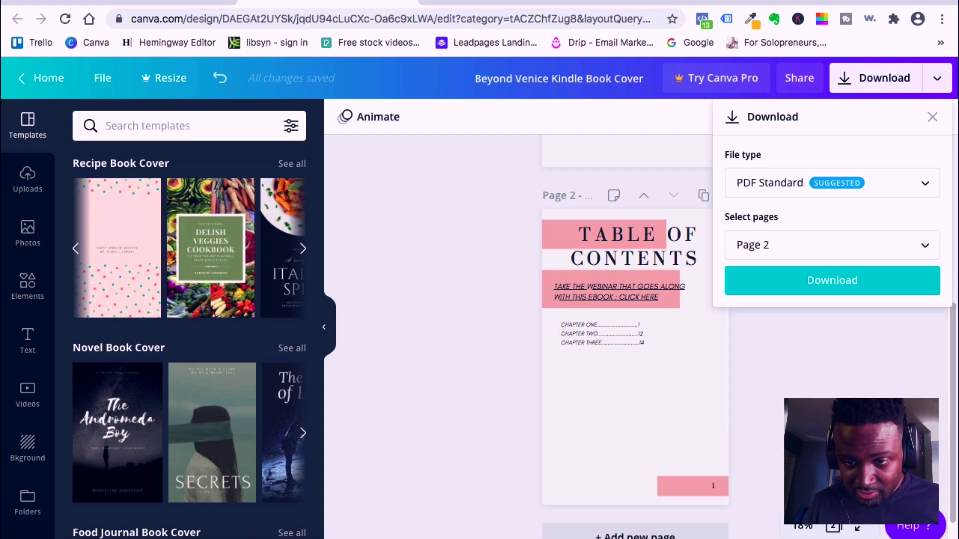
left_click(829, 280)
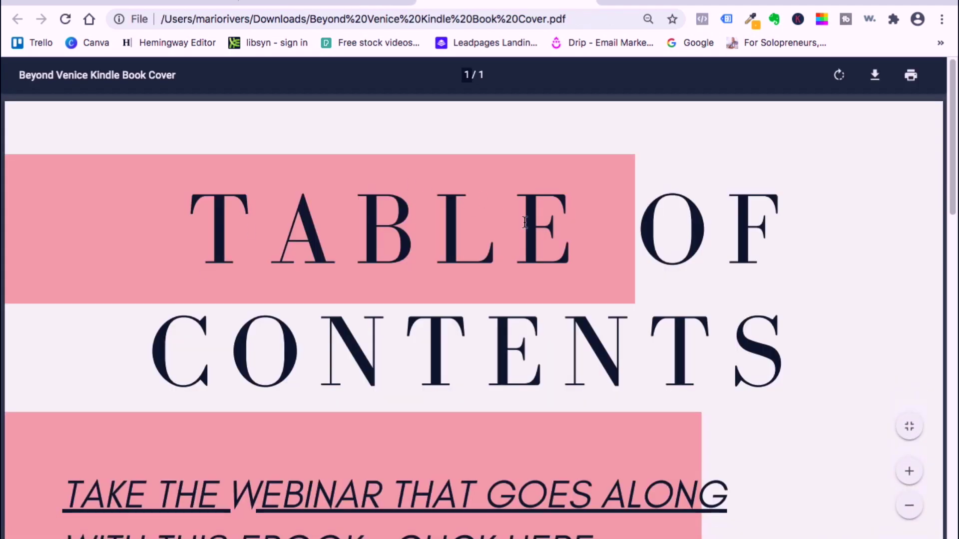
Review the exported table-of-contents PDF zoomed out, then pause the YouTube channel's video
key("super+minus")
key("super+minus")
key("super+minus")
key("super+minus")
key("super+minus")
key("super+minus")
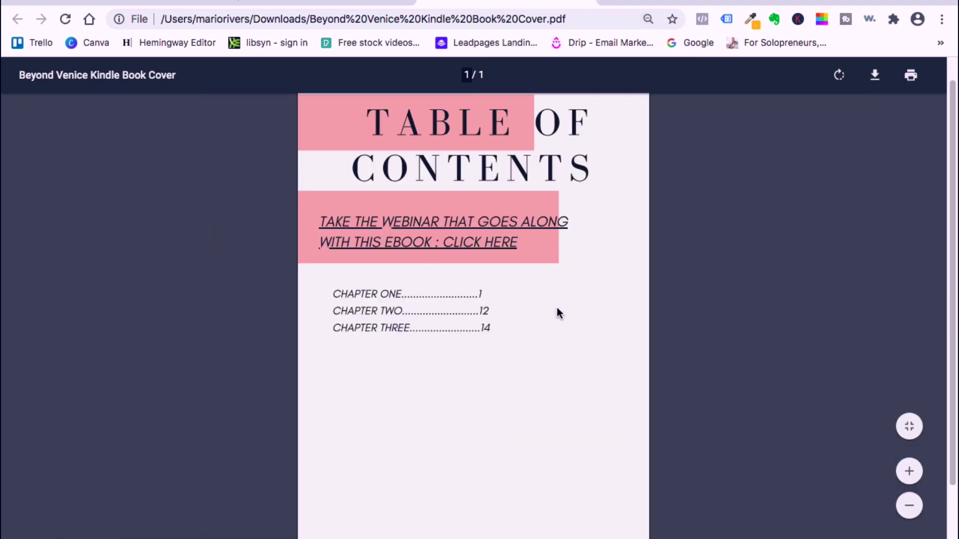
scroll(552, 322, "down", 2)
scroll(516, 372, "up", 3)
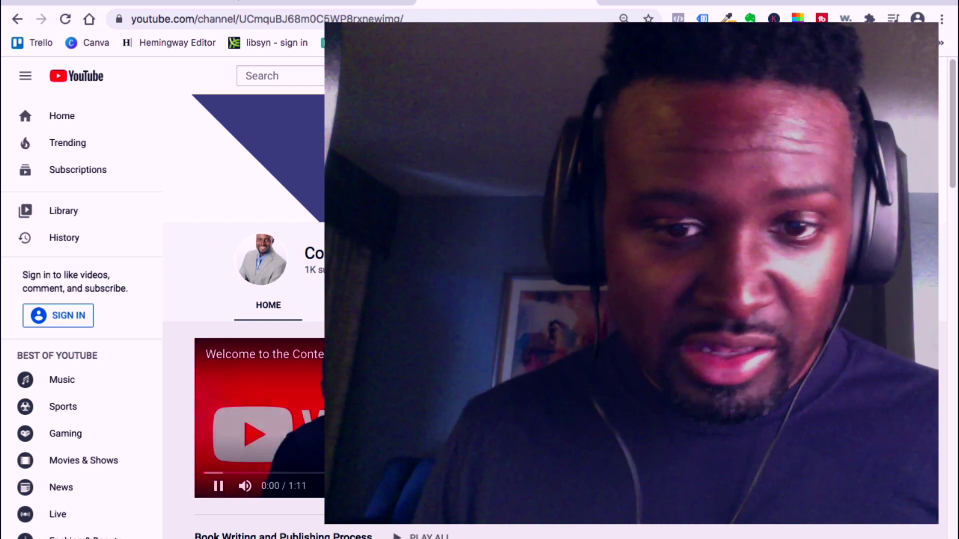
left_click(219, 487)
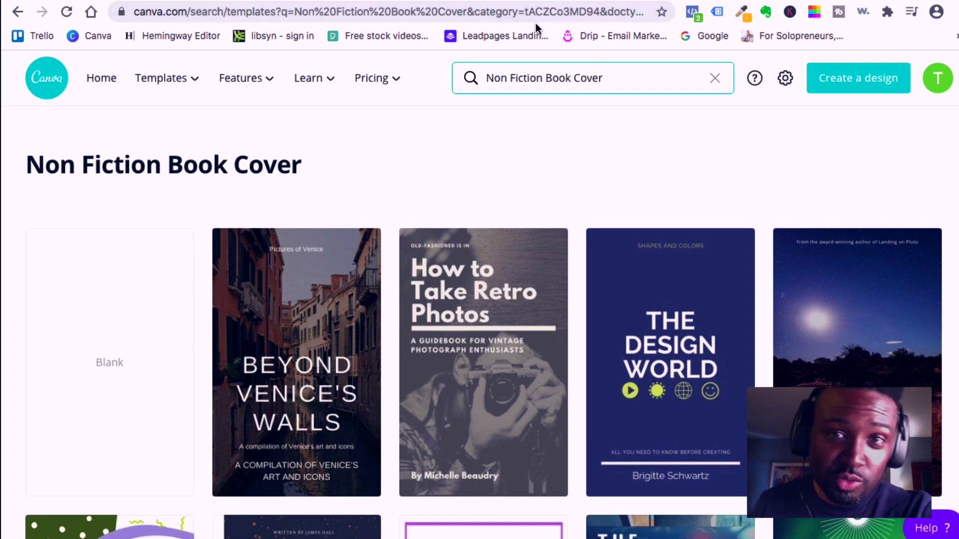
From the Canva home page, search for 'non fiction book cover' designs
mouse_move(369, 78)
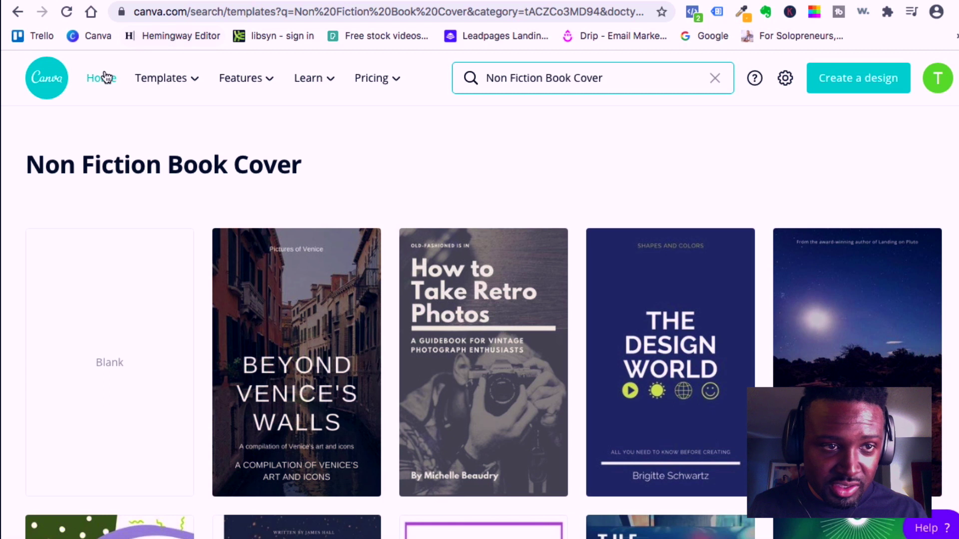
left_click(105, 78)
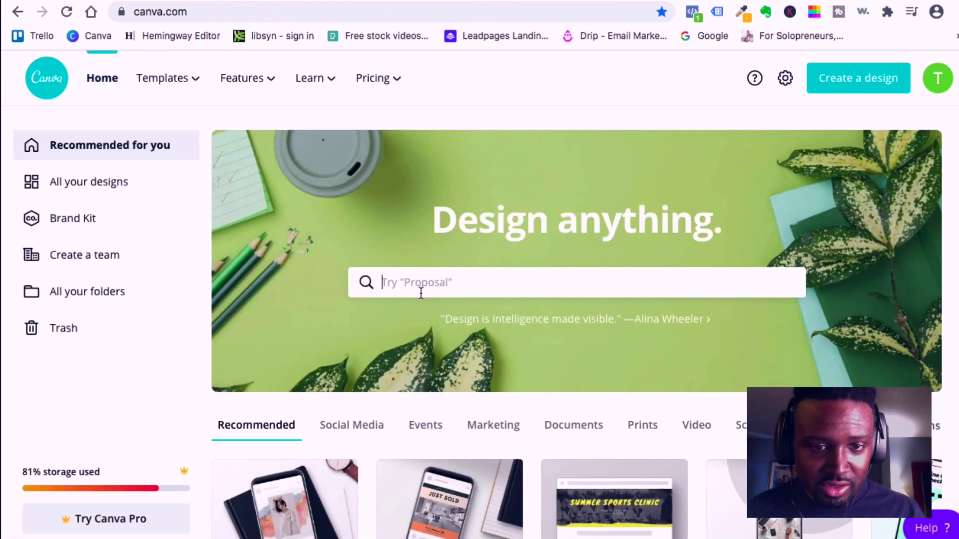
left_click(415, 280)
type("book")
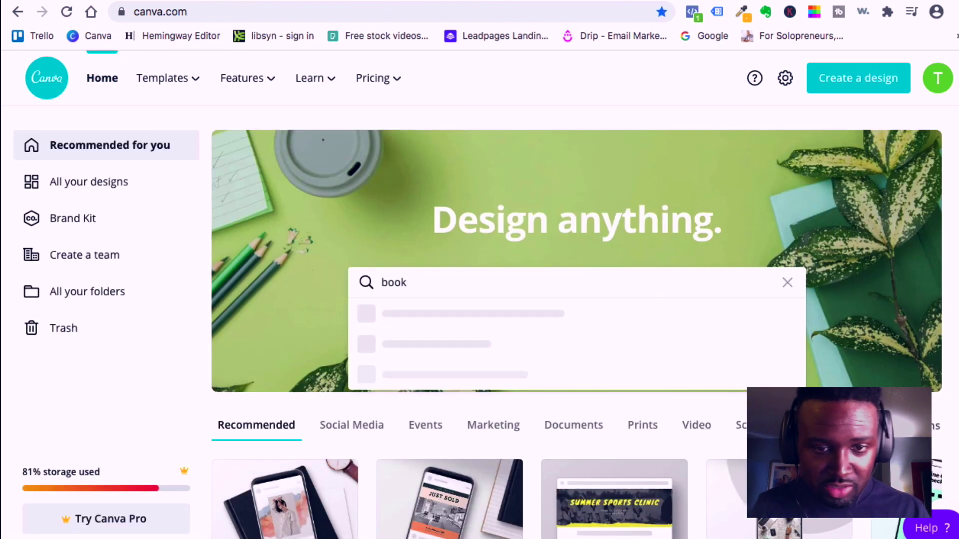
key("Home")
type("non fiction")
key("End")
type("cover")
key("Return")
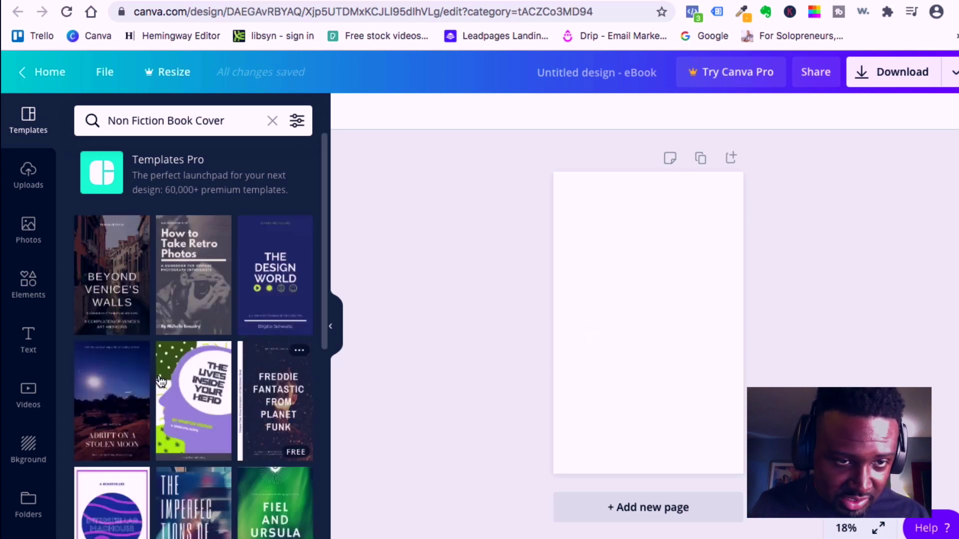
scroll(131, 394, "down", 2)
scroll(130, 394, "down", 1)
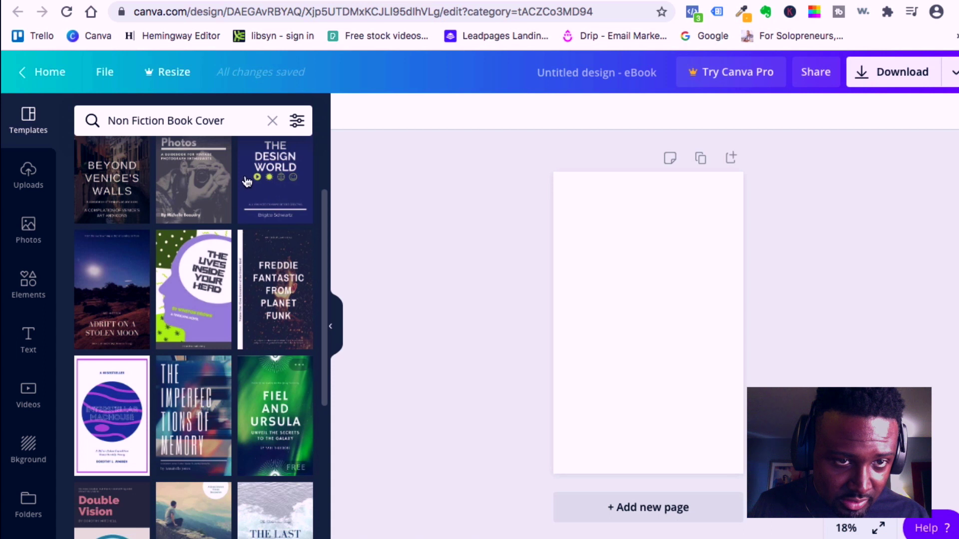
left_click(238, 123)
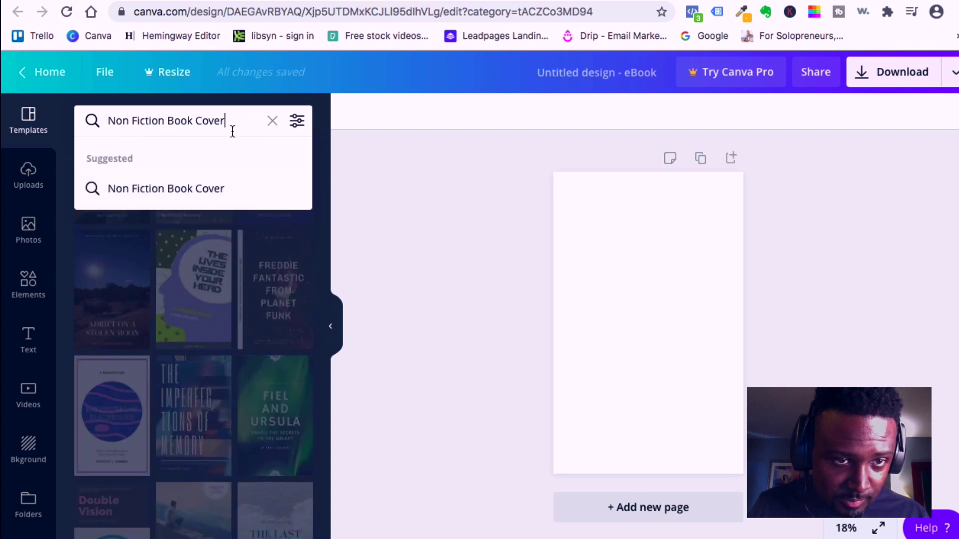
left_click(190, 315)
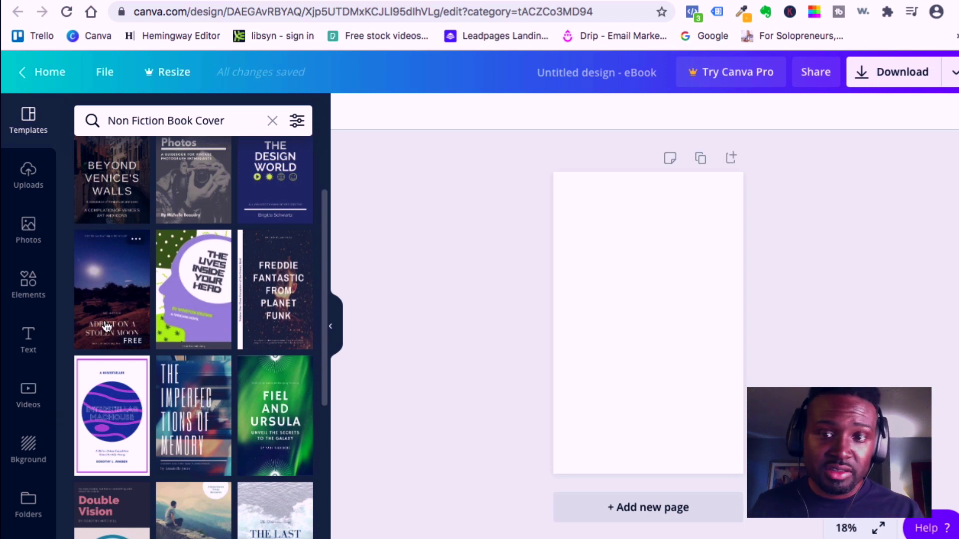
Add a heading reading 'Table of Contents' to the blank page
left_click(29, 348)
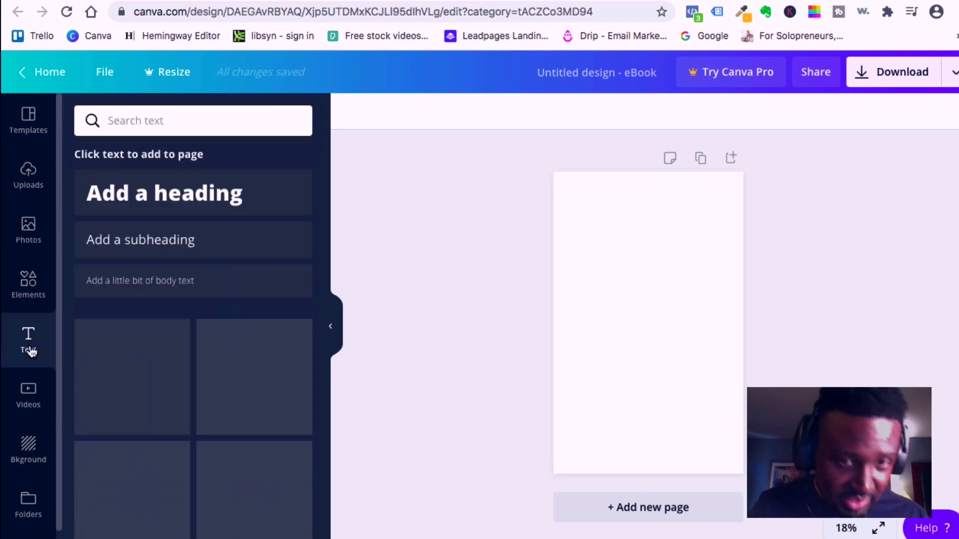
left_click(161, 200)
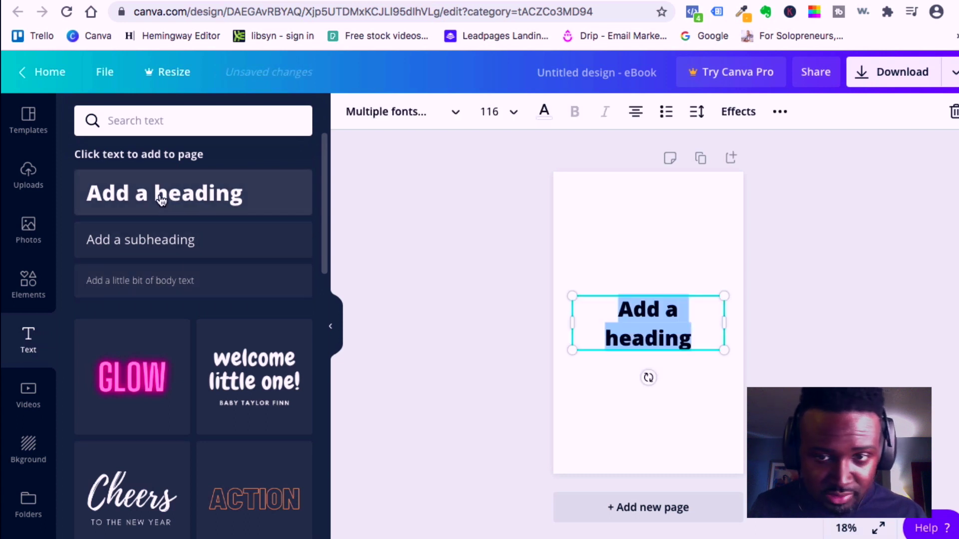
type("Table of Contnet")
key("BackSpace")
key("BackSpace")
key("BackSpace")
type("ents")
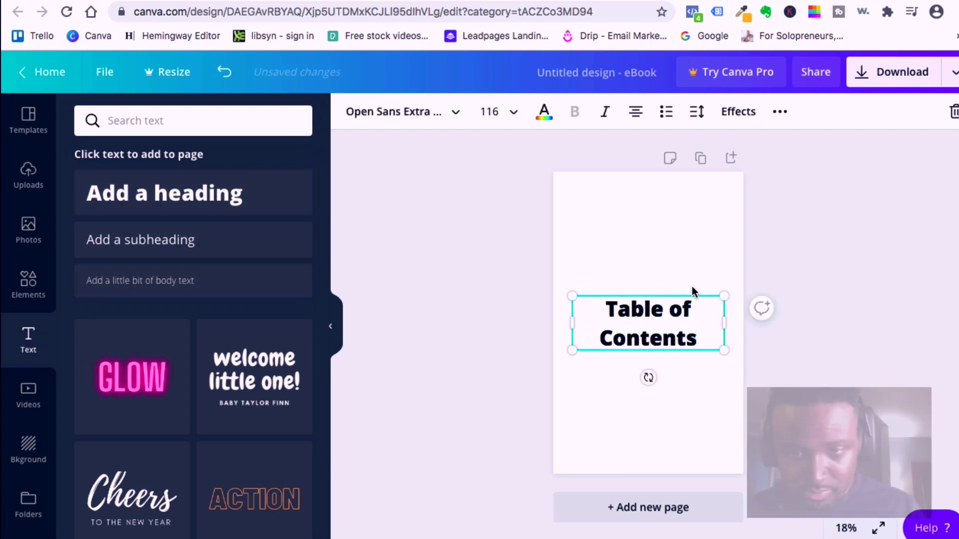
Set the heading to size 88 in Montserrat and move it to the top of the page
left_click(513, 114)
scroll(501, 291, "down", 7)
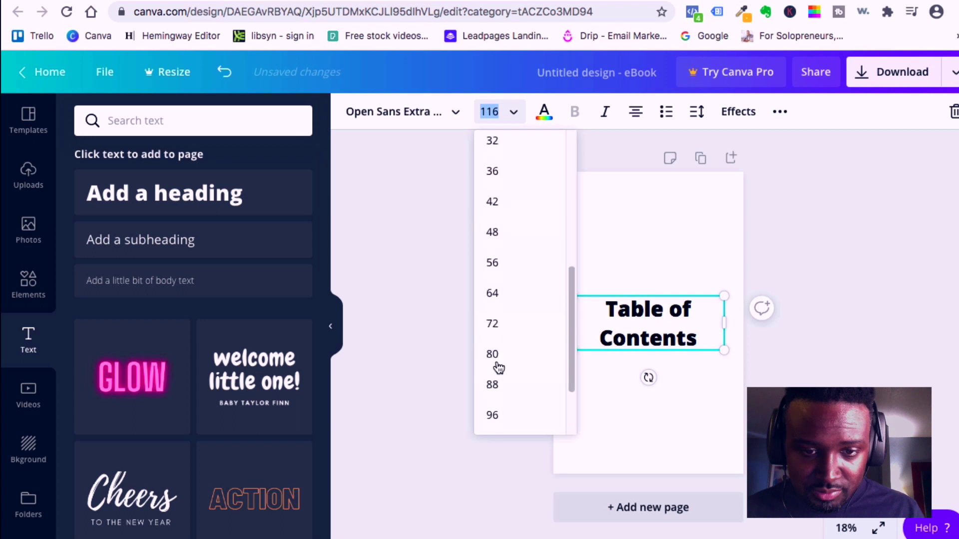
left_click(496, 295)
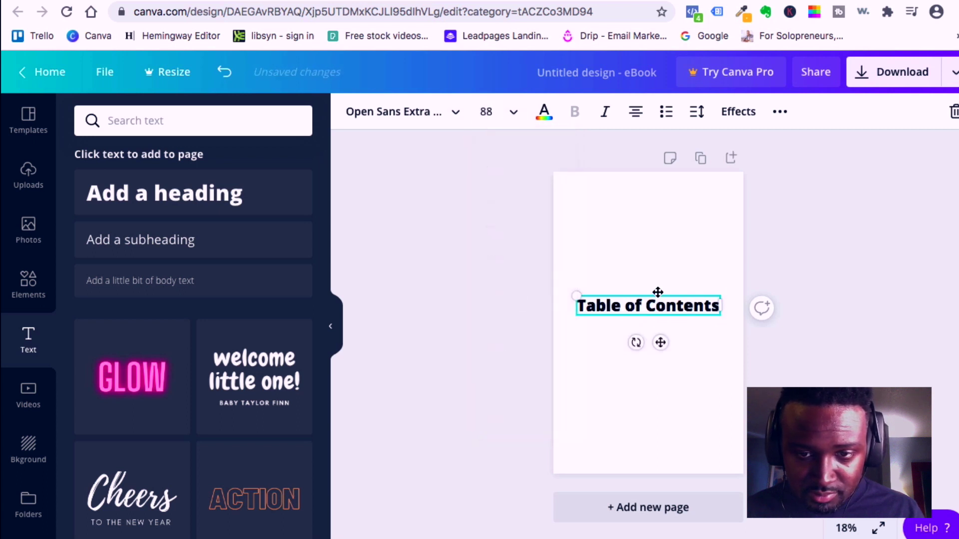
left_click_drag(657, 293, 649, 184)
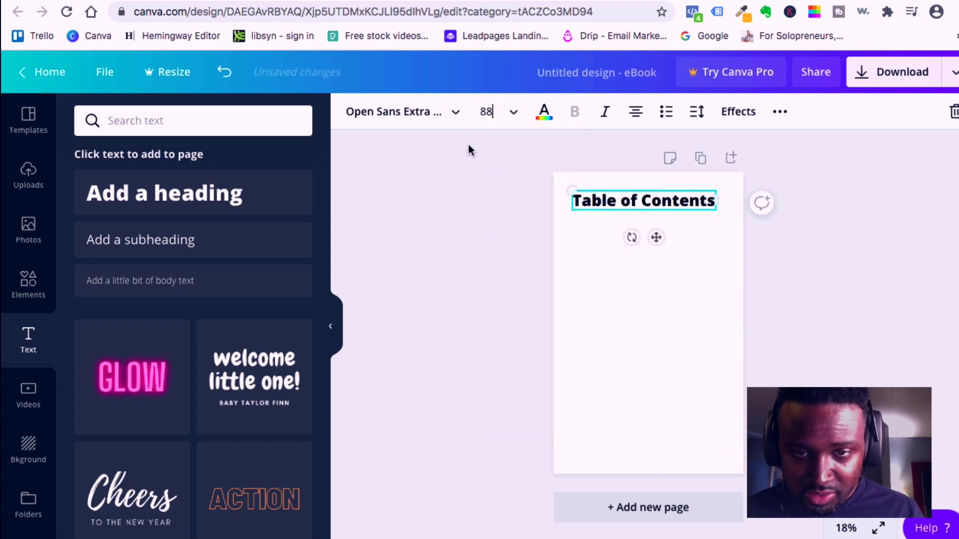
left_click(396, 111)
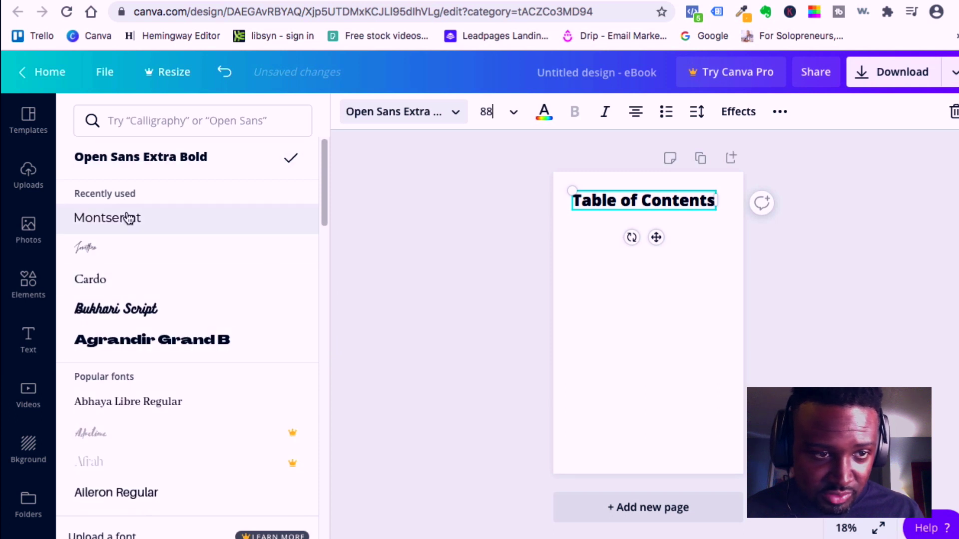
left_click(129, 219)
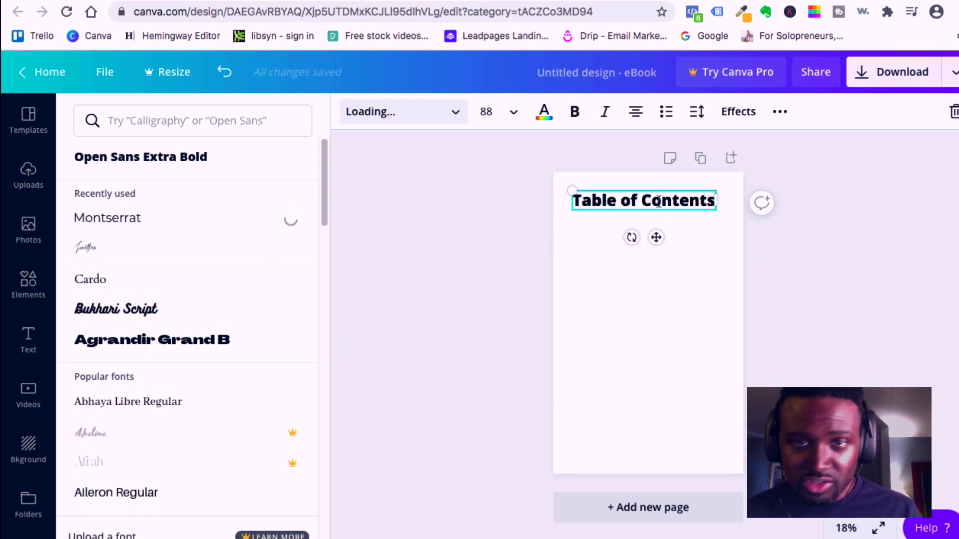
Add a subheading below the title listing CHAPTER ONE and CHAPTER TWO on separate lines
left_click(29, 339)
left_click(141, 239)
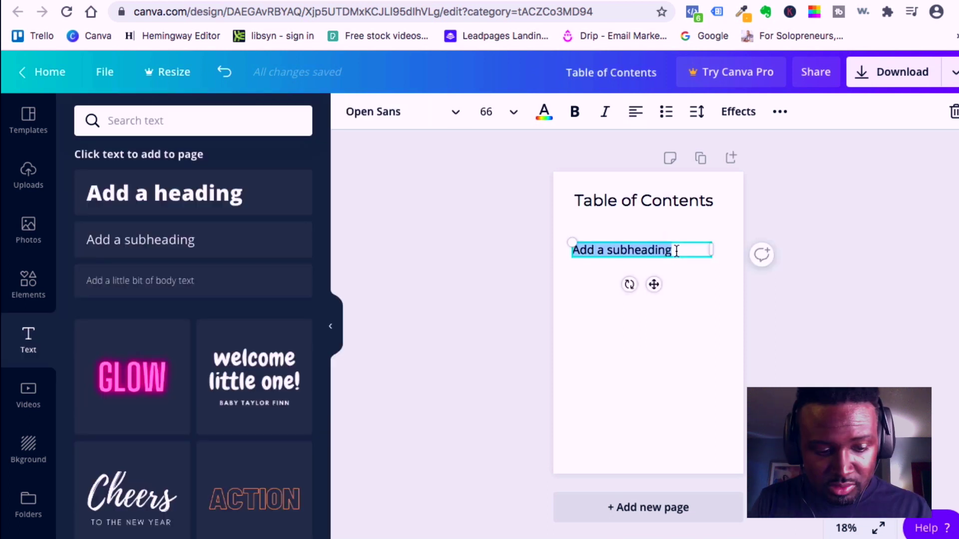
type("C")
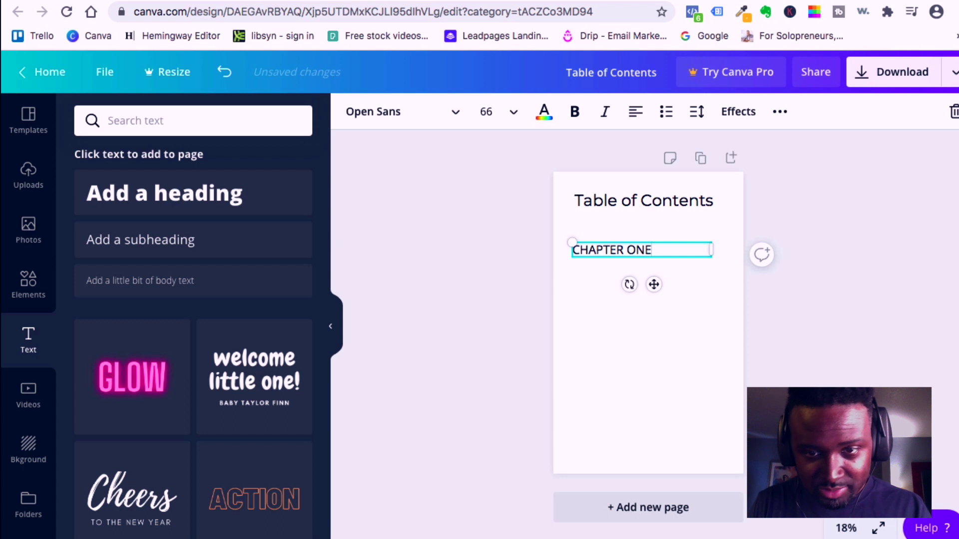
type("HAPTER ONE")
key("Return")
type("C")
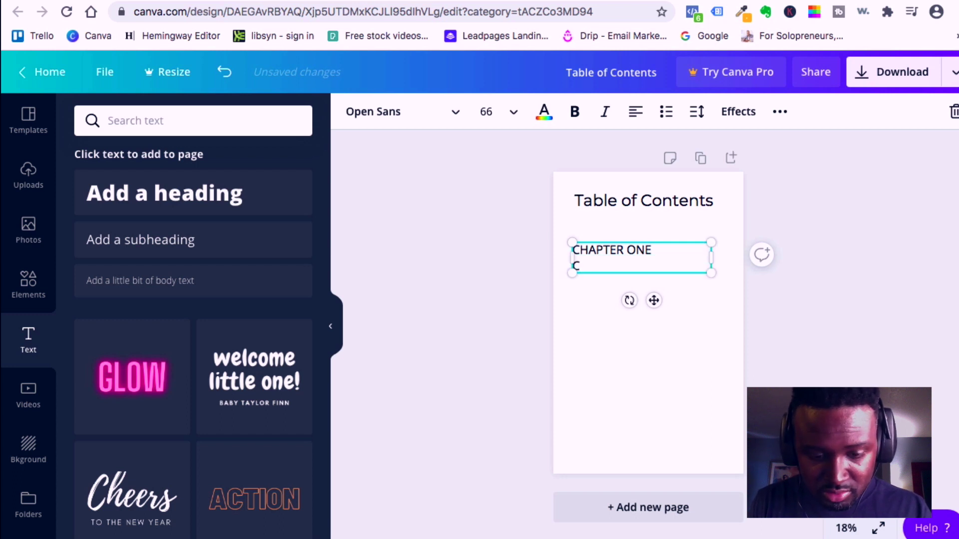
type("HAPTER TWO")
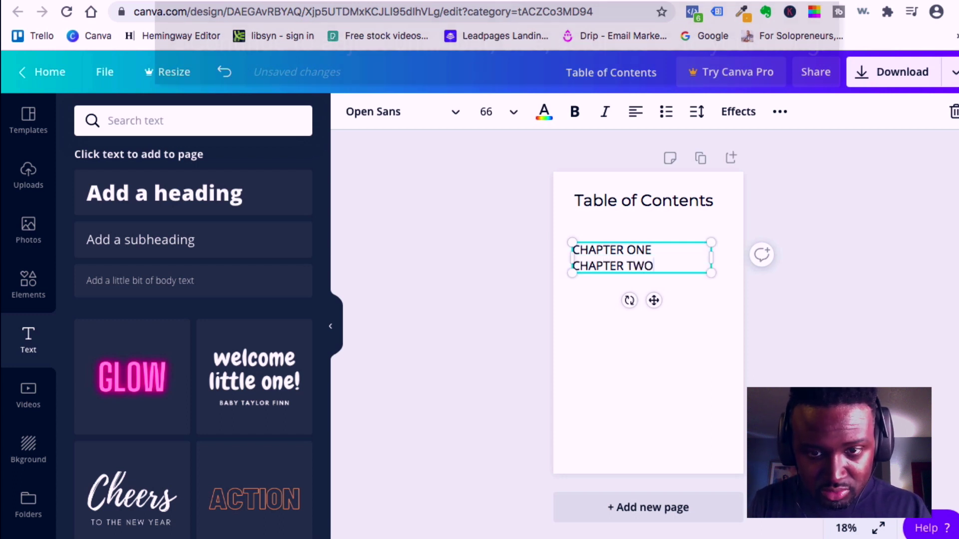
Make the chapter list size 24 and italic
key("ctrl+a")
left_click(487, 111)
type("16")
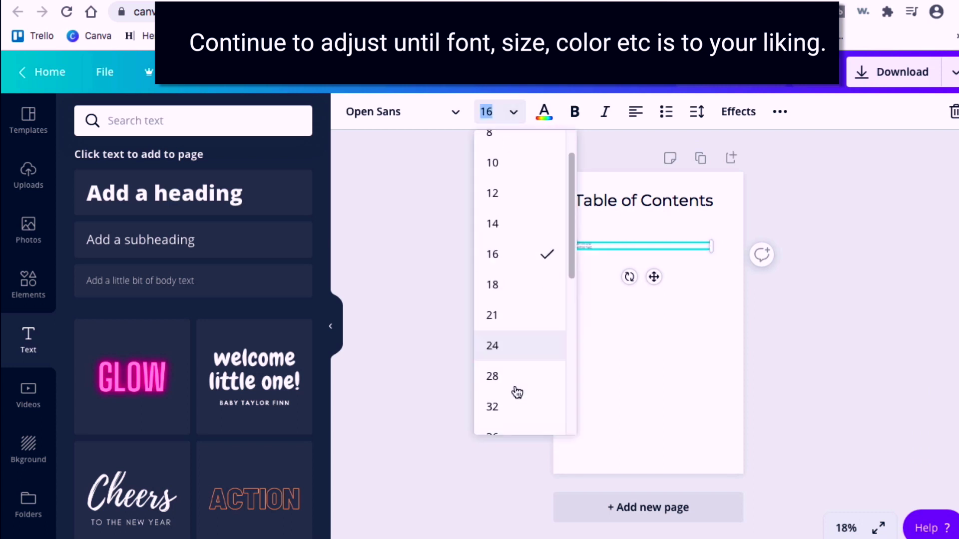
left_click(508, 347)
left_click(605, 111)
Begin a third line for CHAPTER THREE in the chapter list
left_click(605, 235)
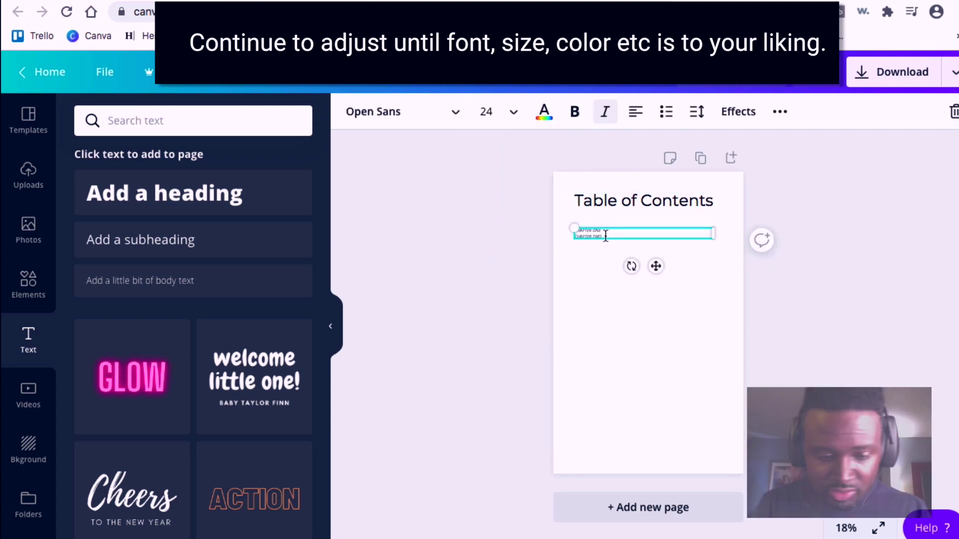
key("Return")
type("CHAPTER THREE")
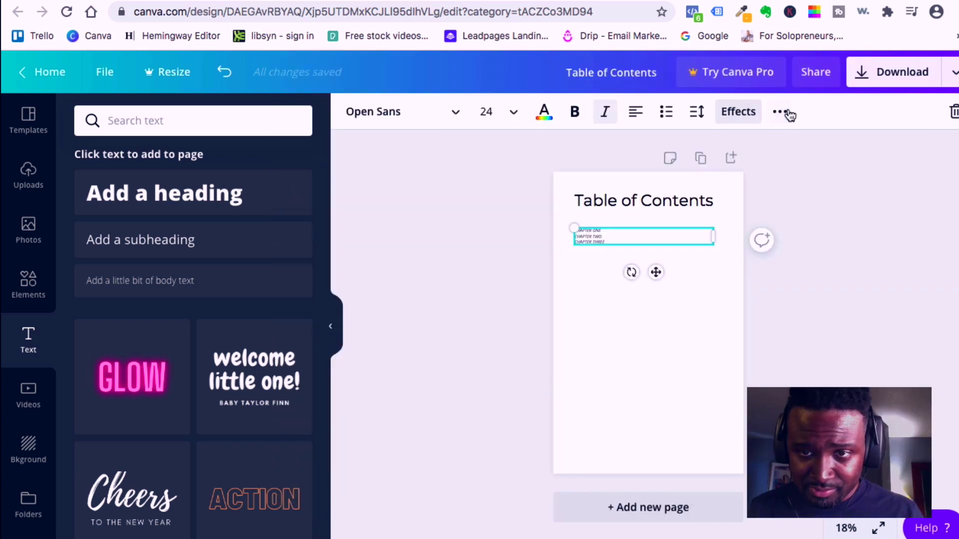
left_click(780, 112)
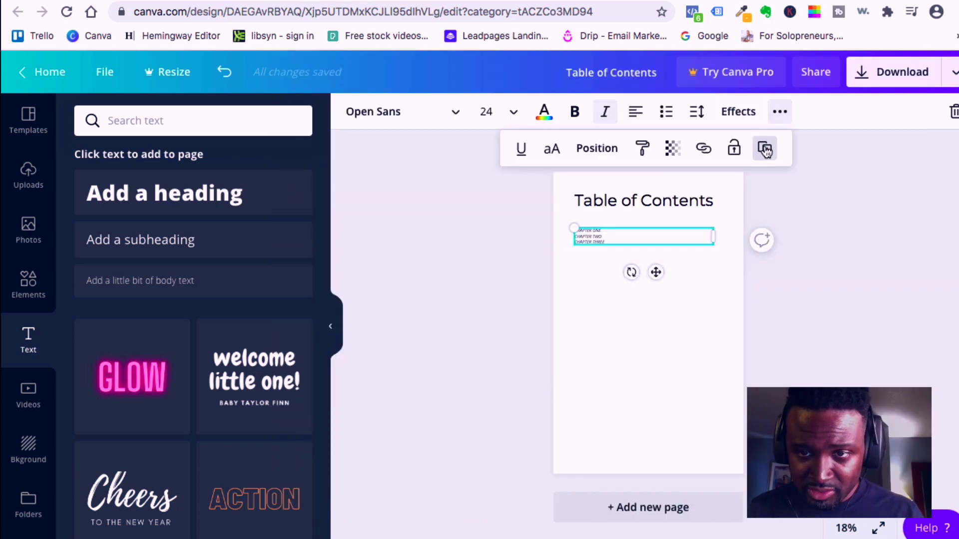
Duplicate the chapter list and replace the copy with the free-training invitation ending 'CLICK HERE.'
key("super+d")
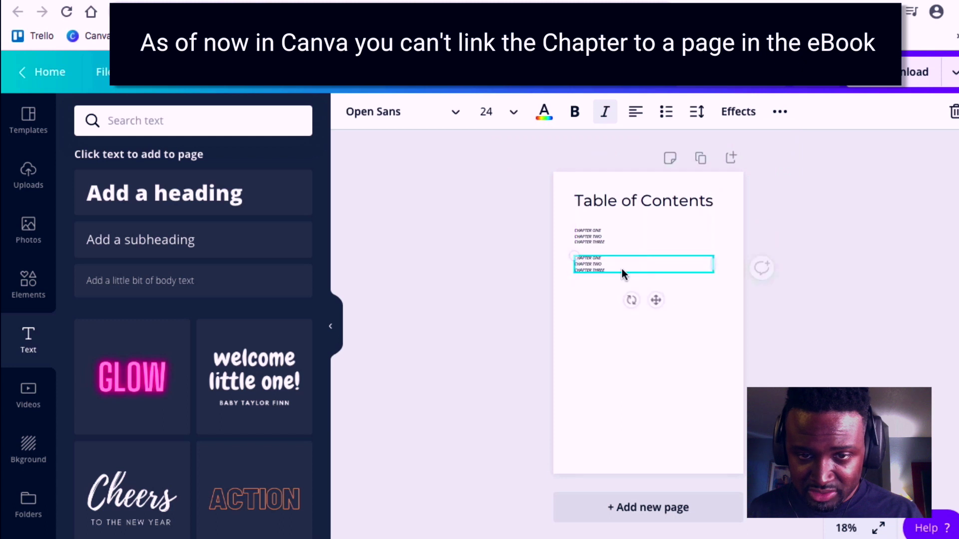
double_click(620, 268)
left_click_drag(618, 268, 575, 254)
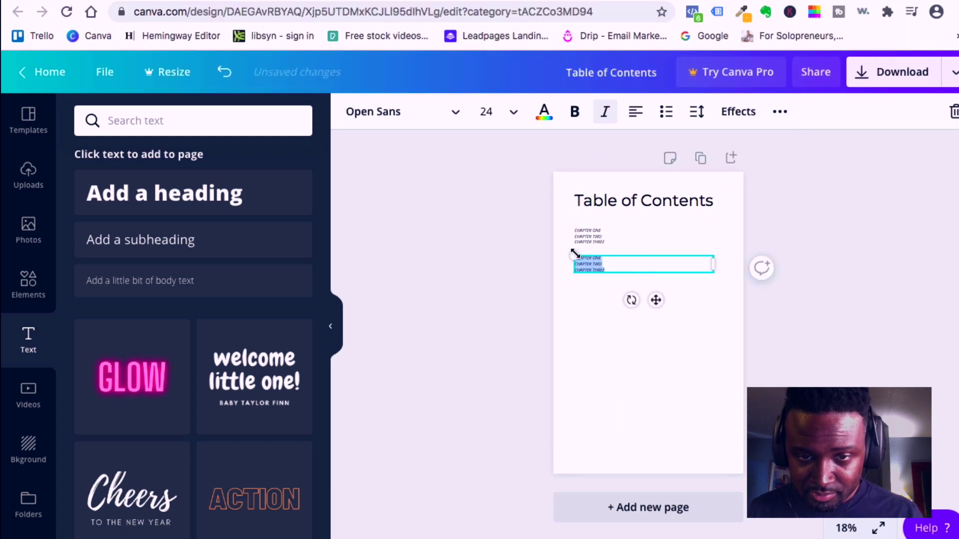
type("In")
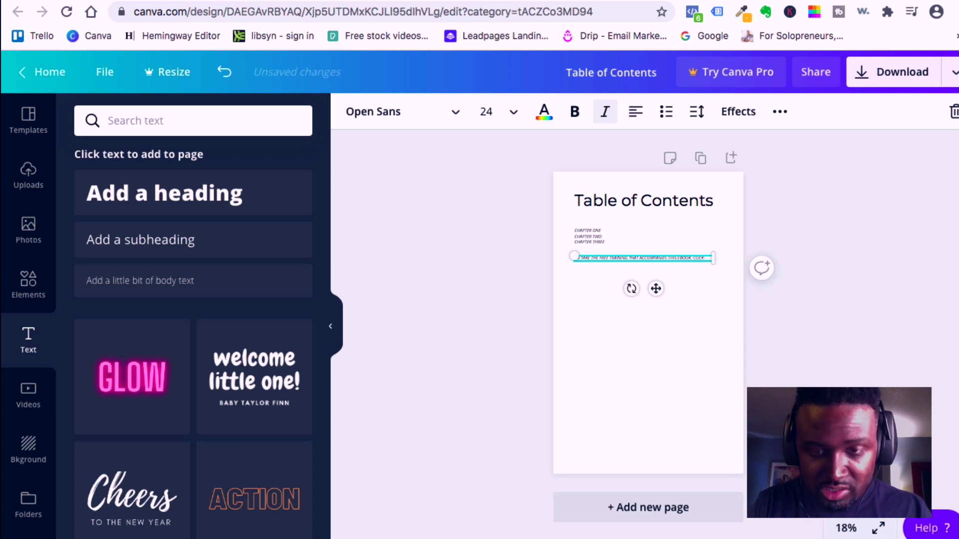
type("HERE.")
left_click(848, 528)
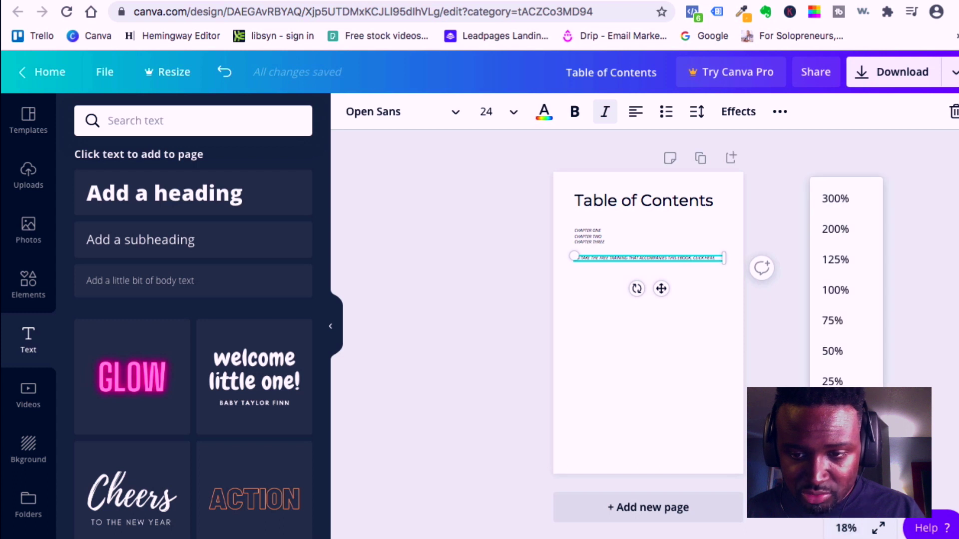
At 25% zoom, make 'CLICK HERE.' bold and briefly open its link entry
left_click(831, 382)
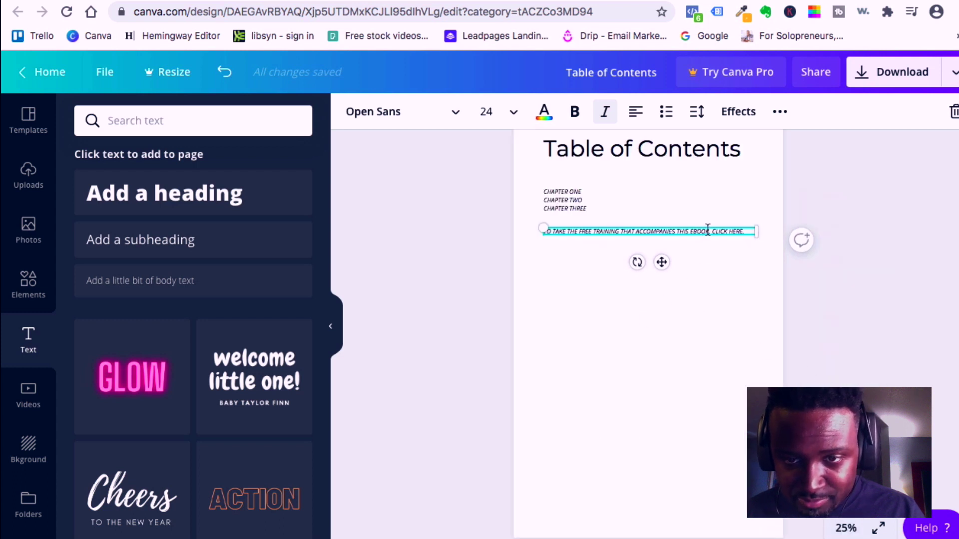
left_click_drag(712, 231, 754, 232)
key("ctrl+b")
left_click(780, 112)
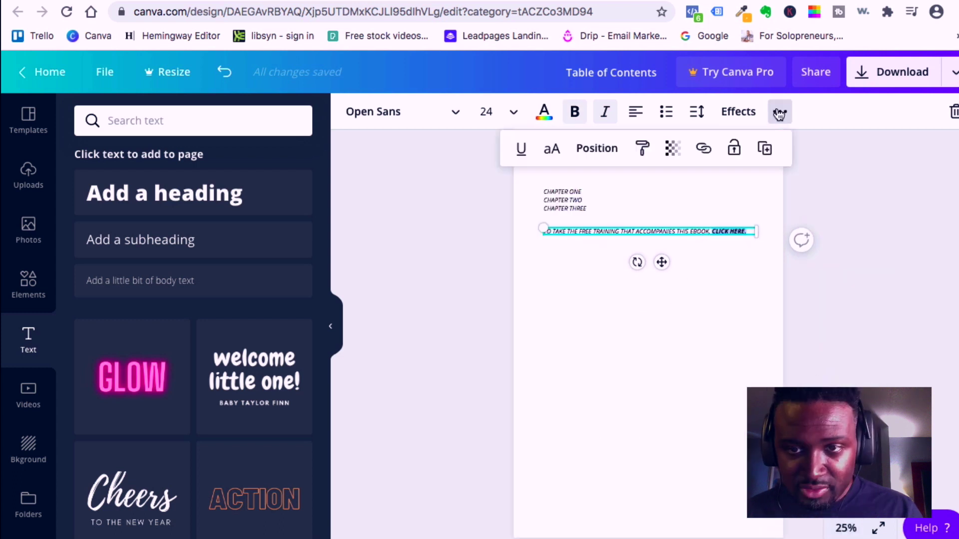
left_click(703, 150)
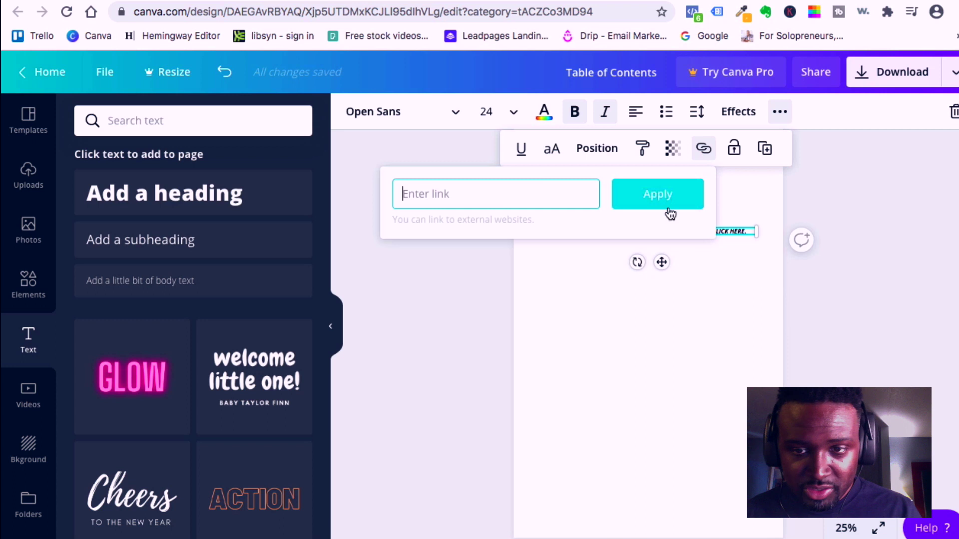
left_click(726, 391)
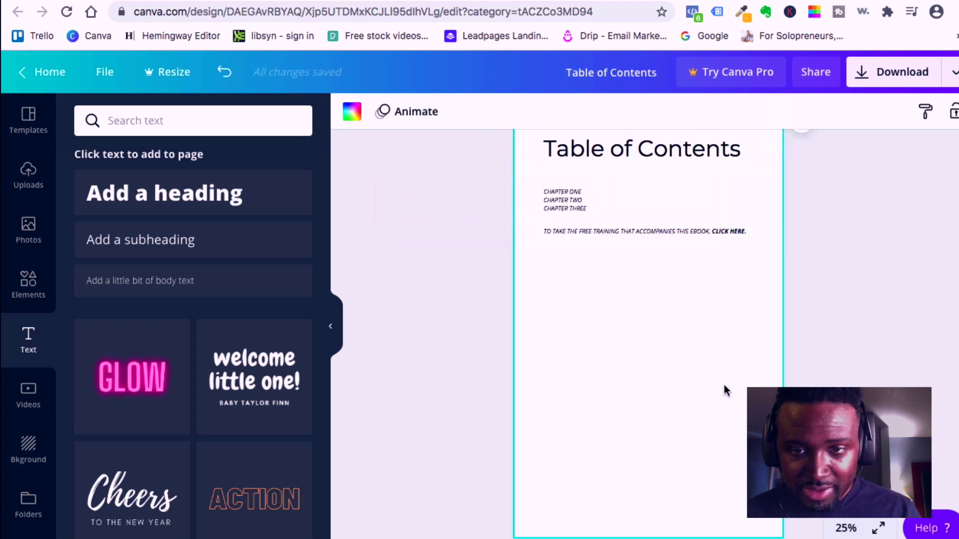
left_click(952, 76)
left_click(804, 158)
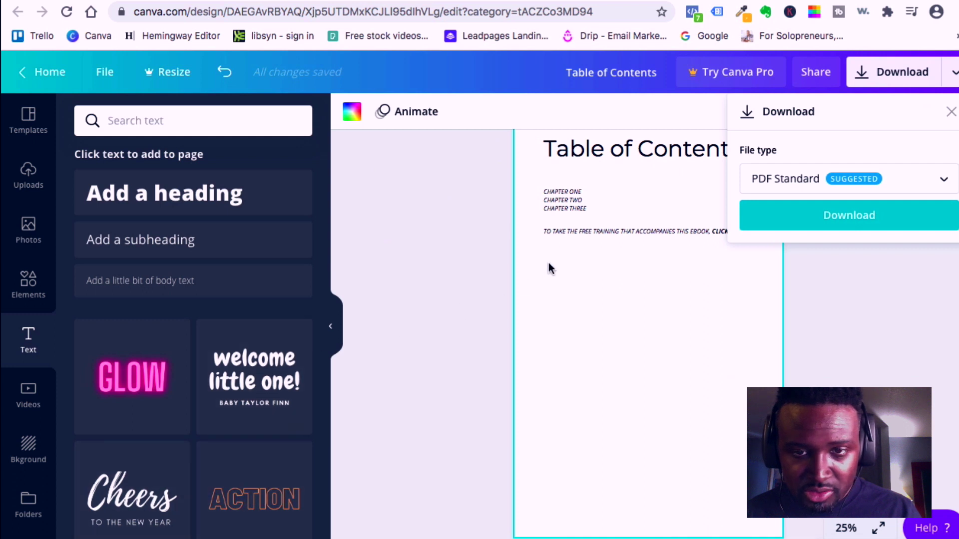
left_click(951, 112)
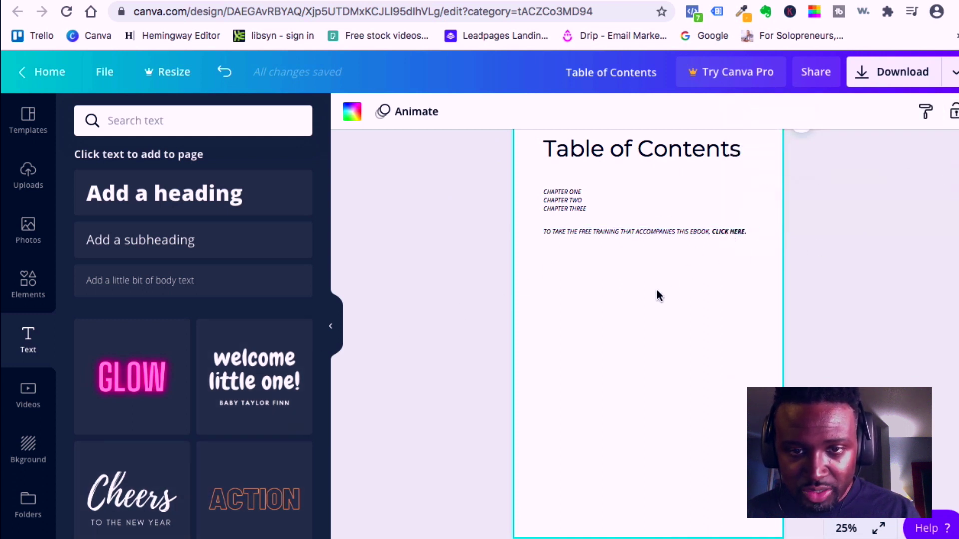
scroll(657, 309, "up", 2)
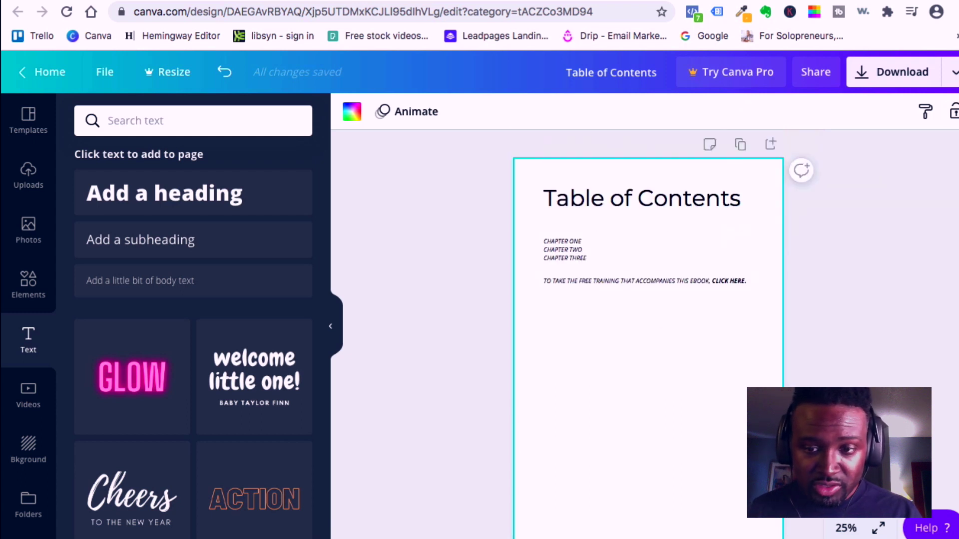
Reopen Templates to list the Non Fiction Book Cover results and scroll through them
scroll(467, 314, "down", 2)
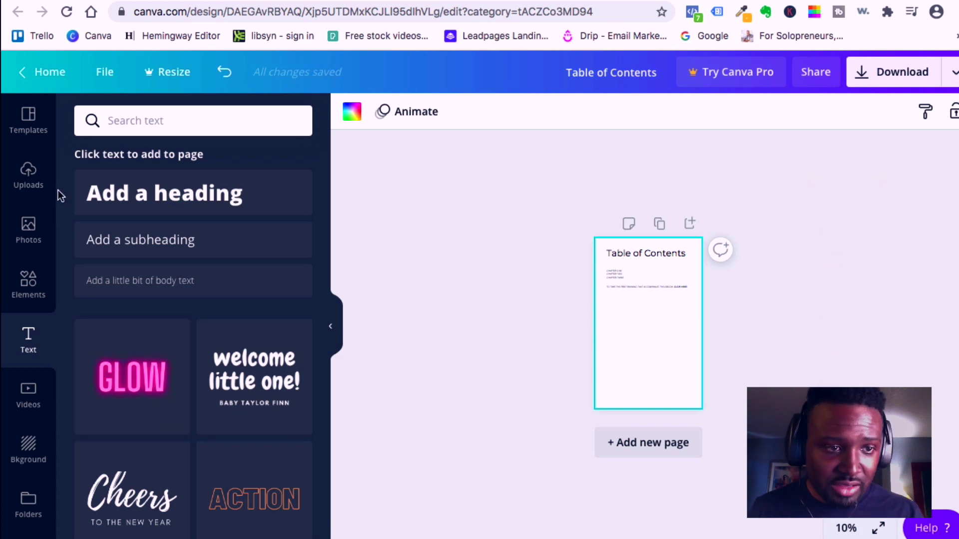
left_click(25, 125)
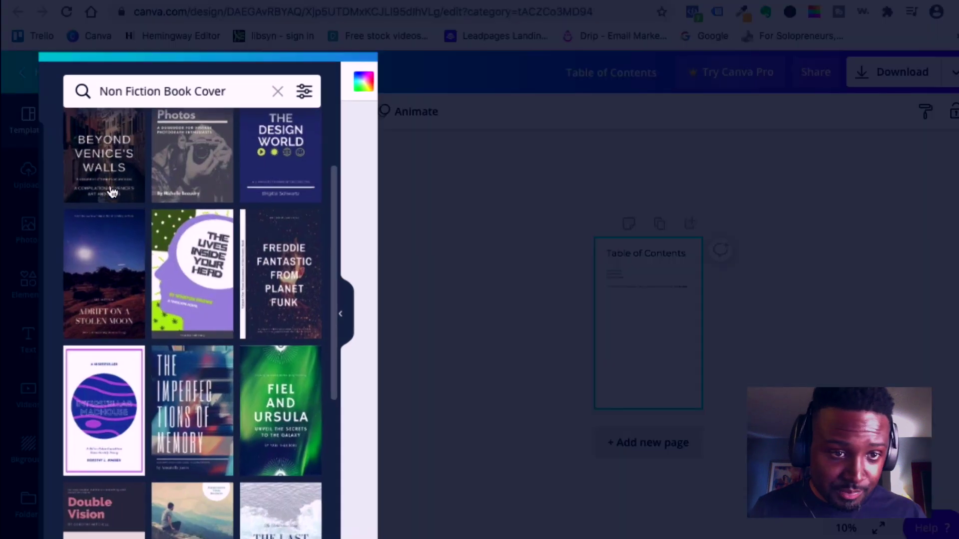
scroll(145, 145, "down", 1)
scroll(162, 335, "down", 2)
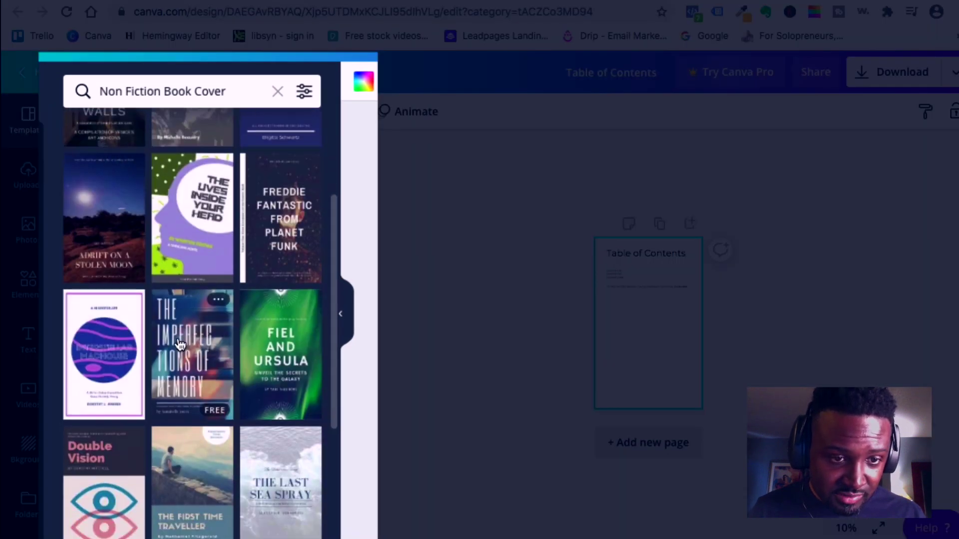